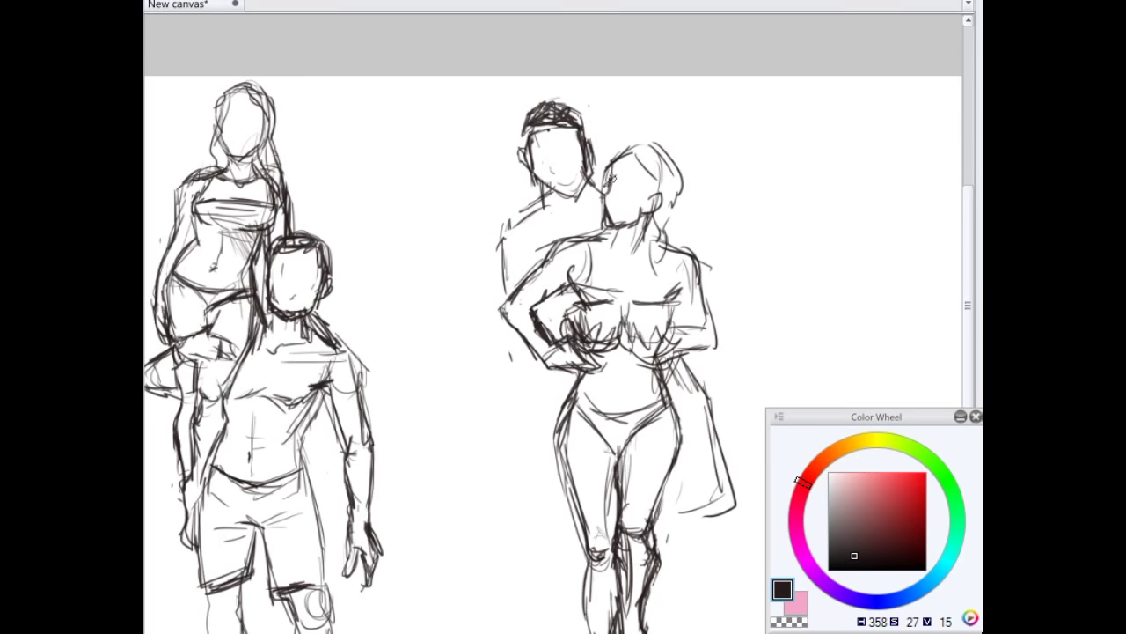
# Step: Sketch the man's arm and torso side in the middle couple, and darken his neck and sloping shoulder
pyautogui.scroll(-1, 623, 193)
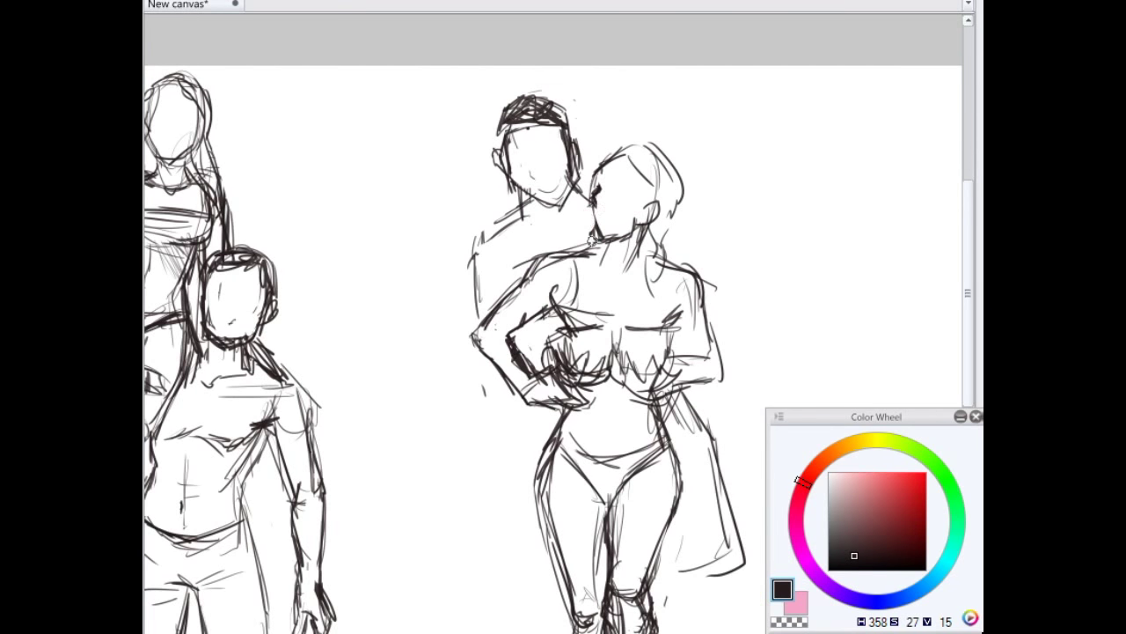
pyautogui.moveTo(527, 317); pyautogui.dragTo(533, 355)
pyautogui.moveTo(513, 240)
pyautogui.mouseDown()
pyautogui.moveTo(520, 275)
pyautogui.moveTo(481, 333)
pyautogui.mouseUp()
pyautogui.moveTo(483, 358); pyautogui.dragTo(513, 398)
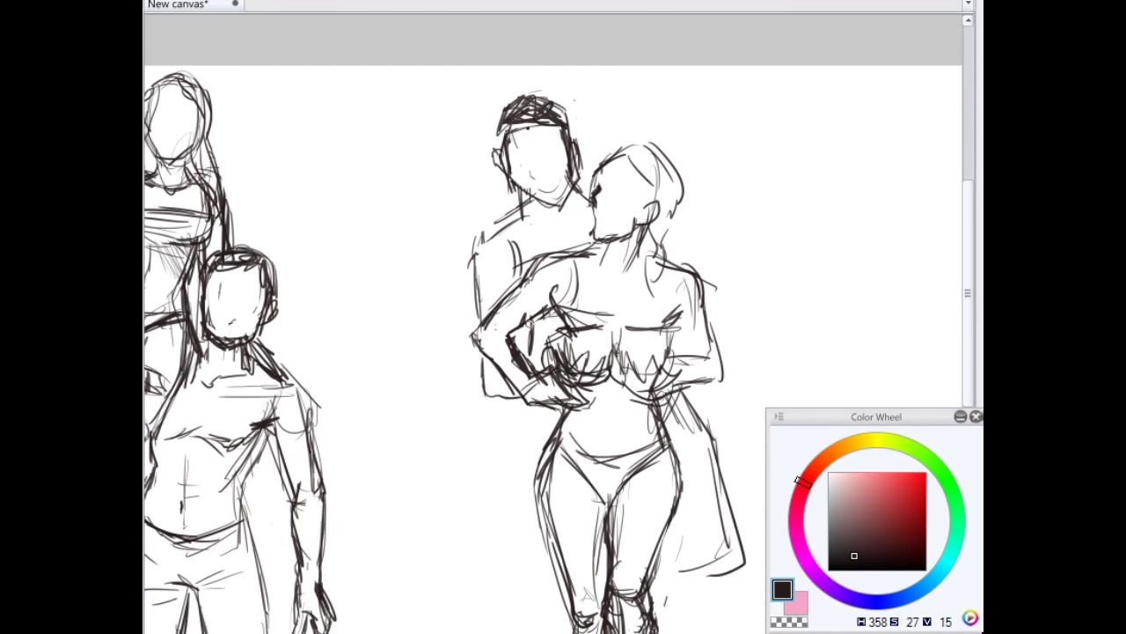
pyautogui.moveTo(528, 320); pyautogui.dragTo(553, 367)
pyautogui.moveTo(521, 188); pyautogui.dragTo(531, 225)
pyautogui.moveTo(571, 179); pyautogui.dragTo(576, 219)
pyautogui.moveTo(579, 193); pyautogui.dragTo(594, 210)
pyautogui.moveTo(525, 204); pyautogui.dragTo(476, 253)
# Step: Darken the woman's outer shoulder and arm in the middle couple and erase the stray line beside the shoulder
pyautogui.moveTo(677, 266); pyautogui.dragTo(703, 308)
pyautogui.press('e')
pyautogui.moveTo(722, 285); pyautogui.dragTo(681, 261)
pyautogui.moveTo(683, 314); pyautogui.dragTo(692, 361)
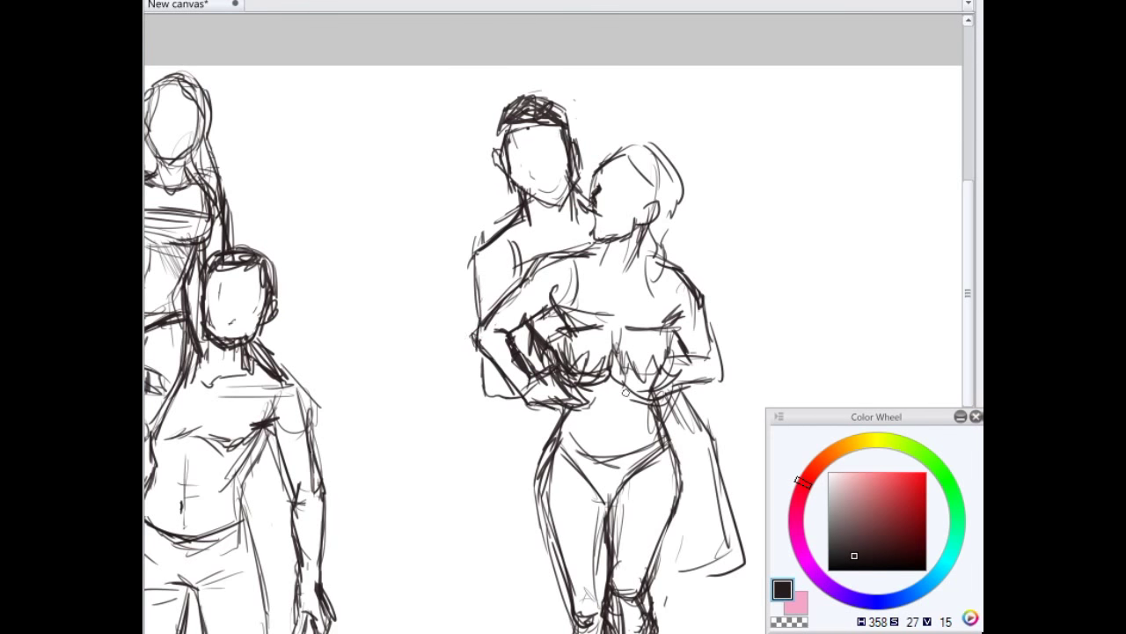
# Step: Define the outer forearm, hands and top's neckline on the middle couple's woman, and darken her shoulder line
pyautogui.moveTo(704, 310)
pyautogui.mouseDown()
pyautogui.moveTo(725, 386)
pyautogui.moveTo(668, 391)
pyautogui.mouseUp()
pyautogui.moveTo(707, 352)
pyautogui.mouseDown()
pyautogui.moveTo(658, 387)
pyautogui.moveTo(625, 387)
pyautogui.moveTo(658, 397)
pyautogui.moveTo(625, 378)
pyautogui.moveTo(563, 370)
pyautogui.mouseUp()
pyautogui.hotkey('ctrl', 'z')
pyautogui.moveTo(556, 354); pyautogui.dragTo(577, 379)
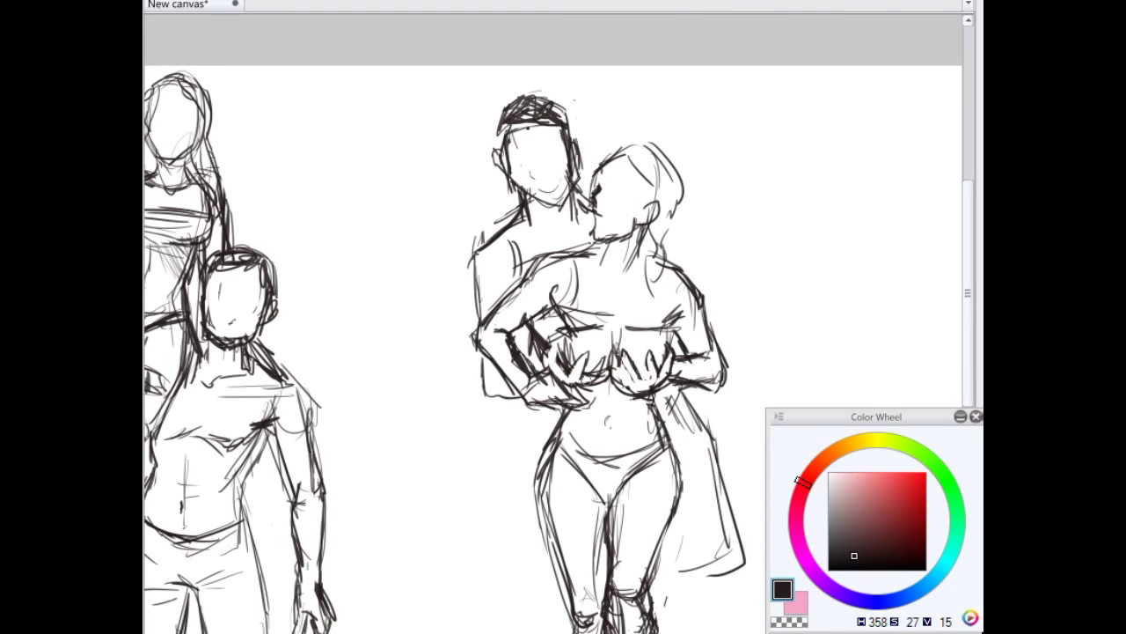
pyautogui.moveTo(619, 343)
pyautogui.mouseDown()
pyautogui.moveTo(574, 328)
pyautogui.moveTo(657, 329)
pyautogui.mouseUp()
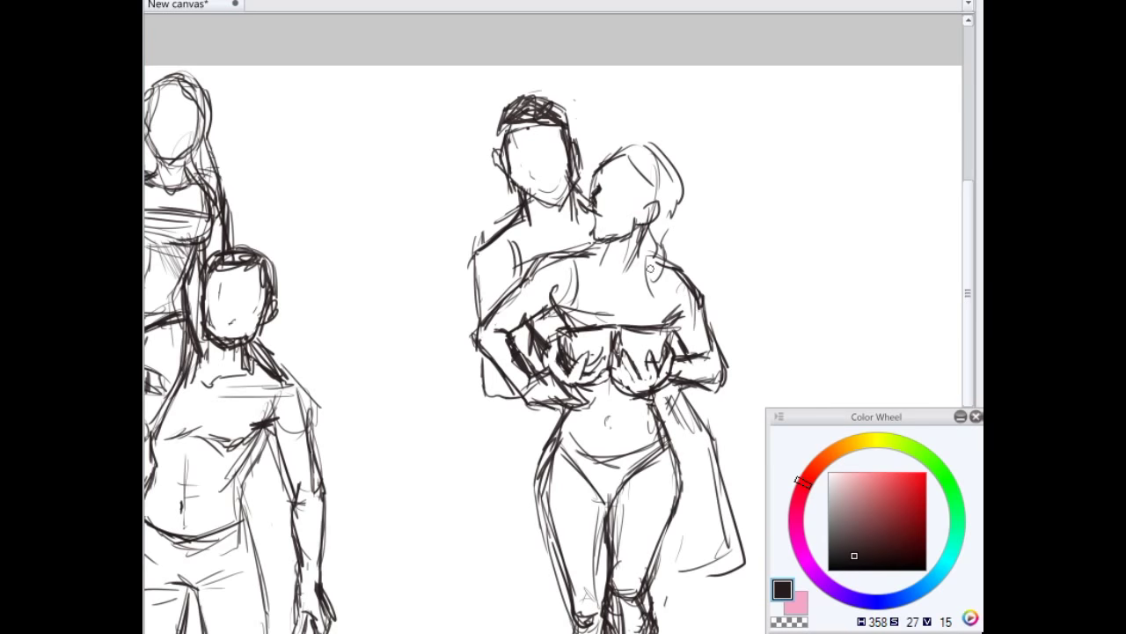
pyautogui.moveTo(598, 255); pyautogui.dragTo(533, 276)
# Step: Sketch the waistband and thigh edge of the man's shorts behind the woman in the middle couple
pyautogui.moveTo(656, 406); pyautogui.dragTo(683, 398)
pyautogui.moveTo(660, 417); pyautogui.dragTo(684, 407)
pyautogui.moveTo(683, 405); pyautogui.dragTo(702, 427)
pyautogui.moveTo(656, 545); pyautogui.dragTo(679, 565)
# Step: Sketch the middle couple man's visible lower leg and bare foot below his shorts
pyautogui.scroll(-2, 720, 317)
pyautogui.moveTo(602, 528); pyautogui.dragTo(595, 570)
pyautogui.moveTo(972, 225); pyautogui.dragTo(972, 268)
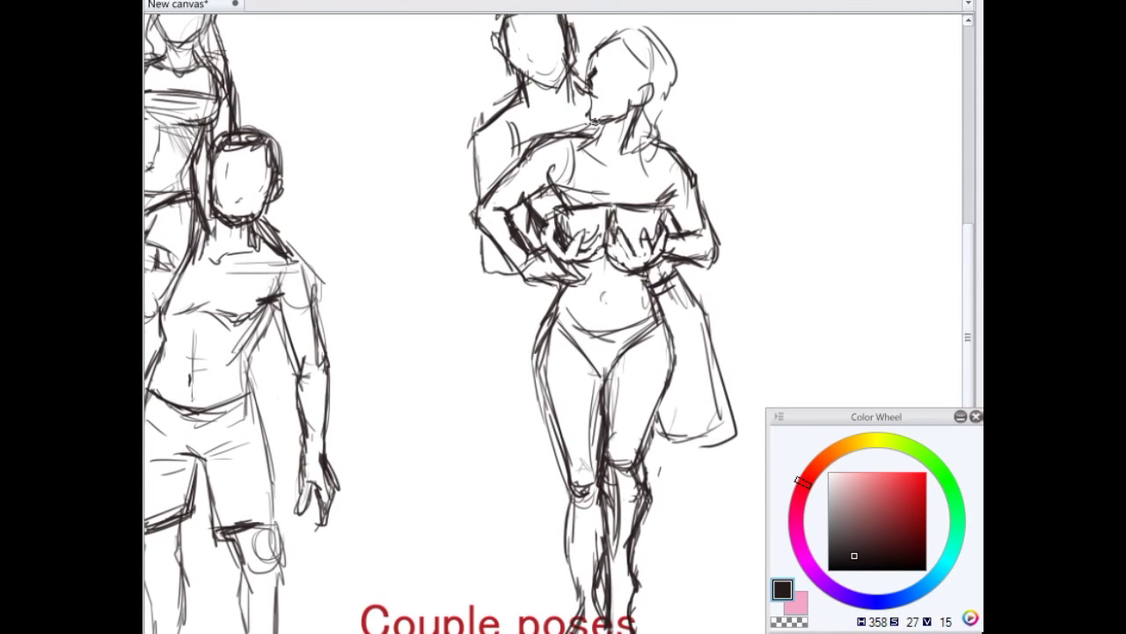
pyautogui.moveTo(660, 410)
pyautogui.mouseDown()
pyautogui.moveTo(681, 475)
pyautogui.moveTo(733, 450)
pyautogui.moveTo(688, 498)
pyautogui.moveTo(728, 467)
pyautogui.moveTo(692, 535)
pyautogui.moveTo(690, 595)
pyautogui.mouseUp()
pyautogui.scroll(-2, 647, 497)
pyautogui.scroll(-1, 550, 363)
pyautogui.scroll(2, 643, 291)
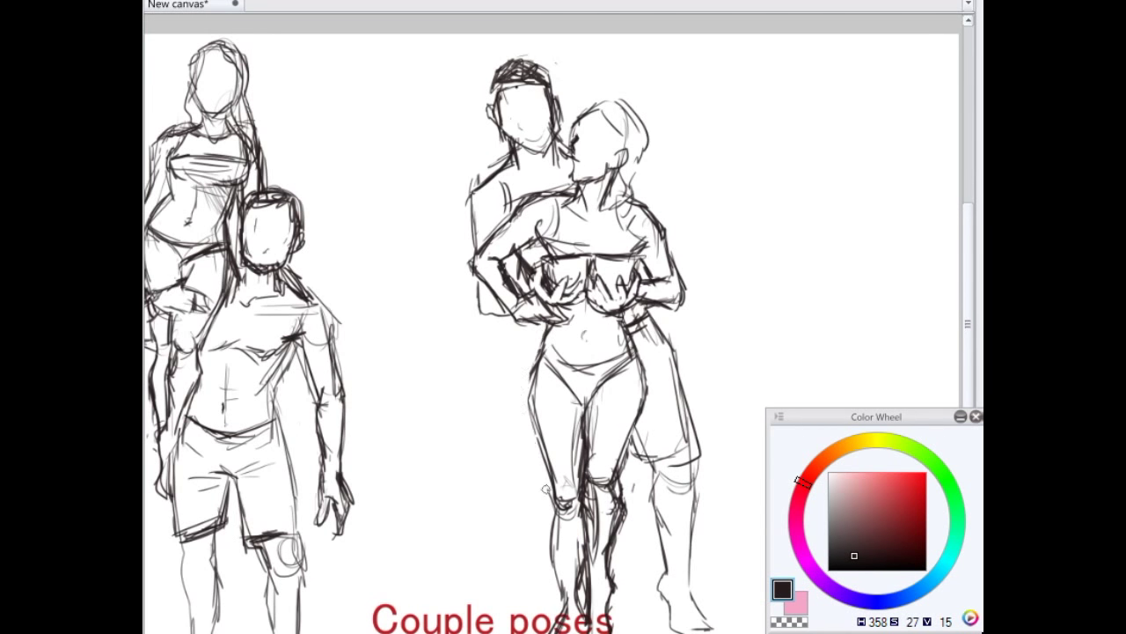
pyautogui.scroll(-1, 538, 331)
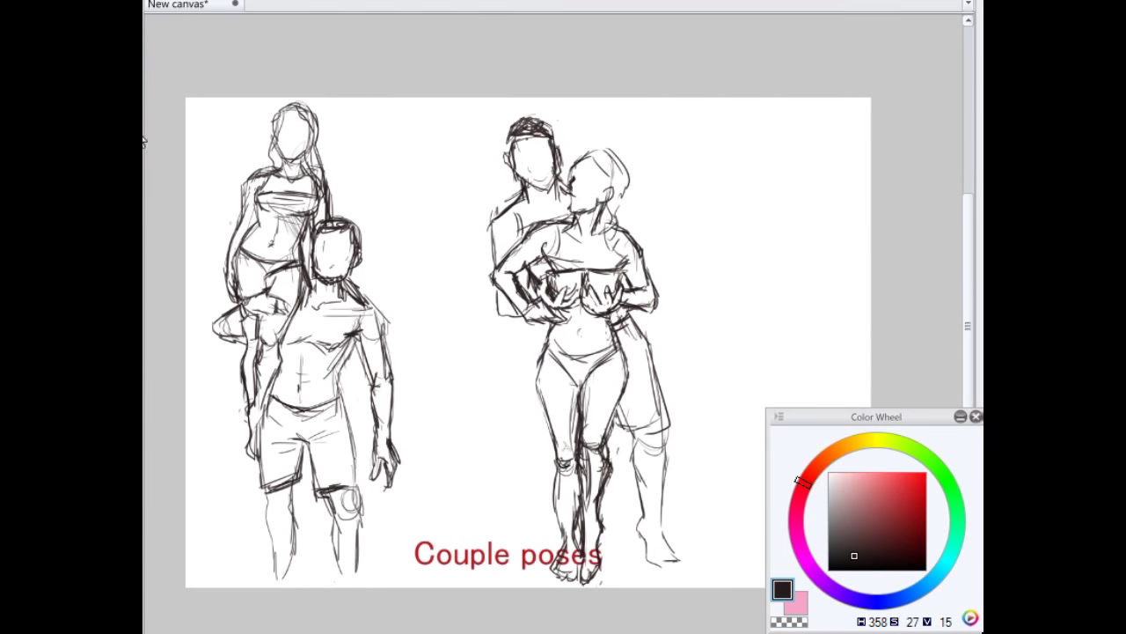
pyautogui.scroll(-1, 577, 359)
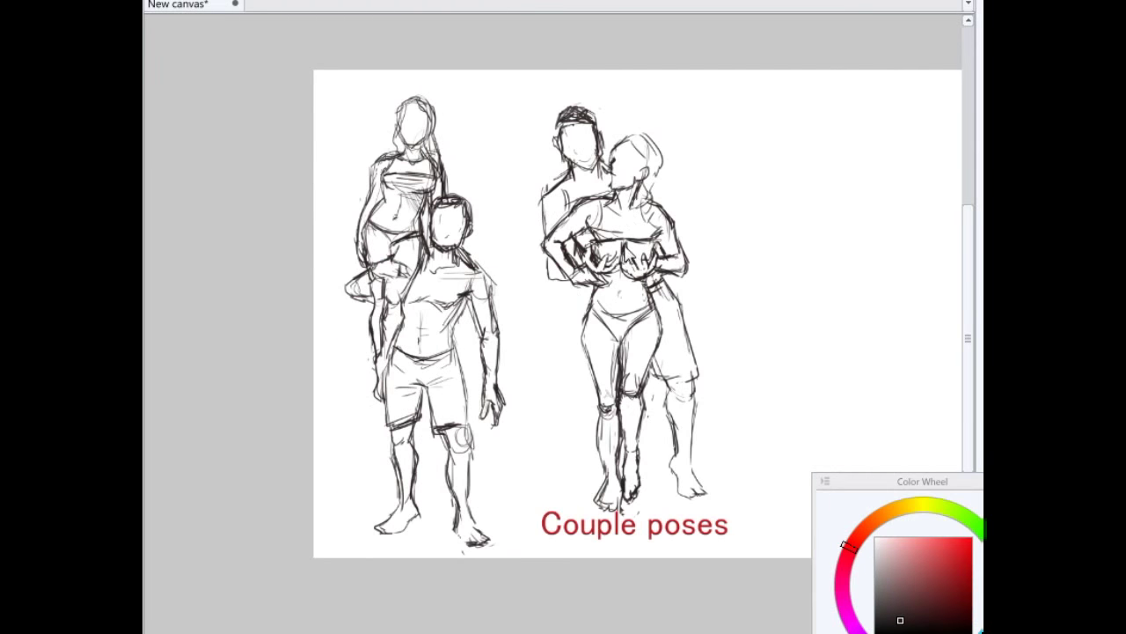
# Step: Darken the head outline of the middle couple's woman and draw her braid falling behind the neck
pyautogui.scroll(3, 686, 229)
pyautogui.moveTo(602, 49); pyautogui.dragTo(649, 129)
pyautogui.moveTo(574, 72); pyautogui.dragTo(626, 58)
pyautogui.moveTo(645, 84); pyautogui.dragTo(621, 185)
pyautogui.moveTo(630, 173); pyautogui.dragTo(621, 207)
pyautogui.moveTo(608, 195); pyautogui.dragTo(630, 227)
pyautogui.moveTo(607, 158); pyautogui.dragTo(602, 186)
# Step: Darken the jaw and neck of the middle couple's man and add shading where the woman overlaps him
pyautogui.moveTo(564, 165); pyautogui.dragTo(528, 176)
pyautogui.moveTo(555, 134); pyautogui.dragTo(528, 162)
pyautogui.moveTo(537, 109)
pyautogui.mouseDown()
pyautogui.moveTo(556, 160)
pyautogui.moveTo(530, 158)
pyautogui.mouseUp()
pyautogui.moveTo(486, 122); pyautogui.dragTo(512, 156)
pyautogui.moveTo(529, 111)
pyautogui.mouseDown()
pyautogui.moveTo(503, 129)
pyautogui.moveTo(480, 123)
pyautogui.moveTo(475, 185)
pyautogui.moveTo(555, 190)
pyautogui.moveTo(608, 216)
pyautogui.moveTo(572, 248)
pyautogui.mouseUp()
# Step: Darken the middle couple's waist, arm and shoulder contours, and reinforce the side and hem of the man's shorts
pyautogui.moveTo(572, 308)
pyautogui.mouseDown()
pyautogui.moveTo(620, 374)
pyautogui.moveTo(520, 370)
pyautogui.moveTo(616, 397)
pyautogui.mouseUp()
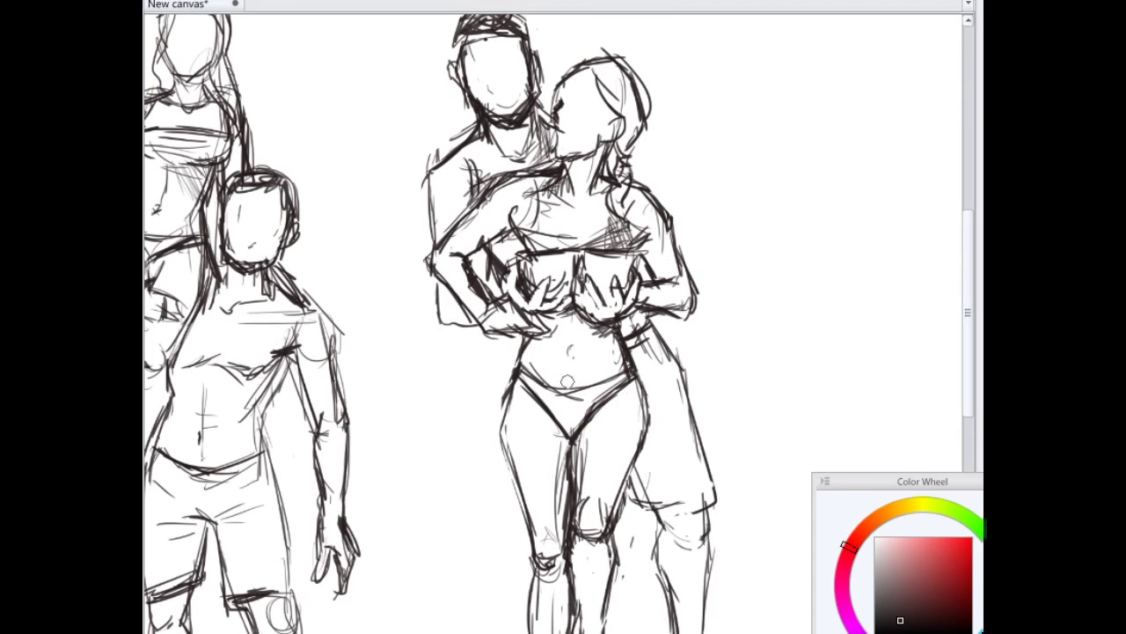
pyautogui.moveTo(535, 312); pyautogui.dragTo(508, 334)
pyautogui.moveTo(470, 318); pyautogui.dragTo(493, 331)
pyautogui.scroll(-2, 484, 330)
pyautogui.moveTo(608, 454)
pyautogui.mouseDown()
pyautogui.moveTo(639, 484)
pyautogui.moveTo(676, 440)
pyautogui.mouseUp()
pyautogui.moveTo(644, 364); pyautogui.dragTo(675, 449)
pyautogui.moveTo(463, 169); pyautogui.dragTo(436, 211)
pyautogui.scroll(-2, 518, 248)
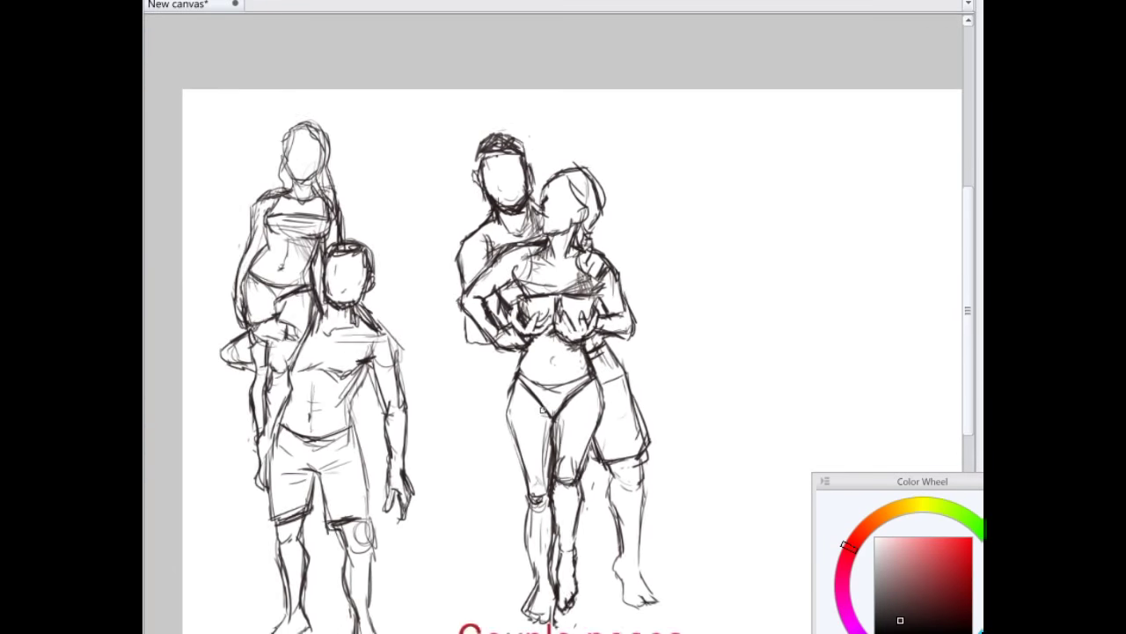
pyautogui.scroll(2, 538, 197)
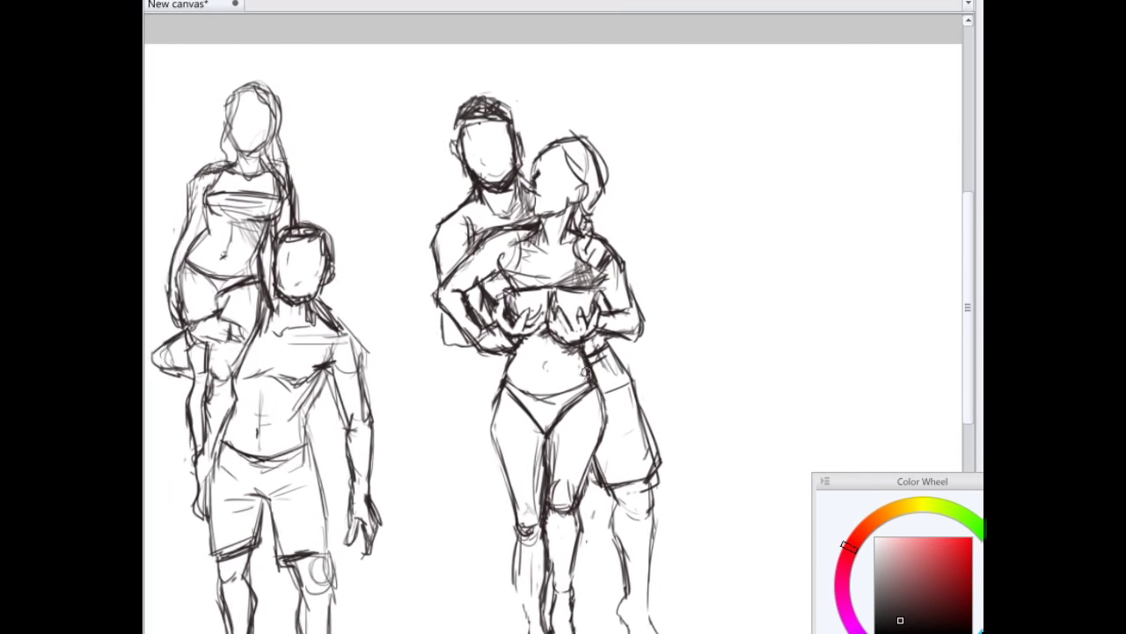
pyautogui.scroll(-2, 591, 260)
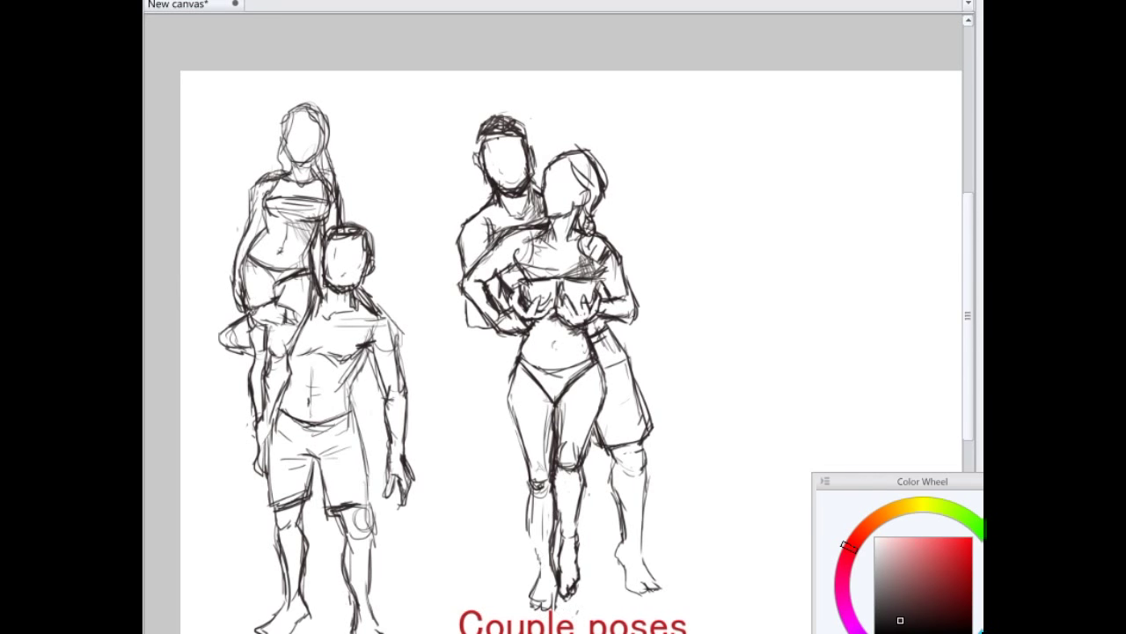
pyautogui.scroll(-1, 607, 283)
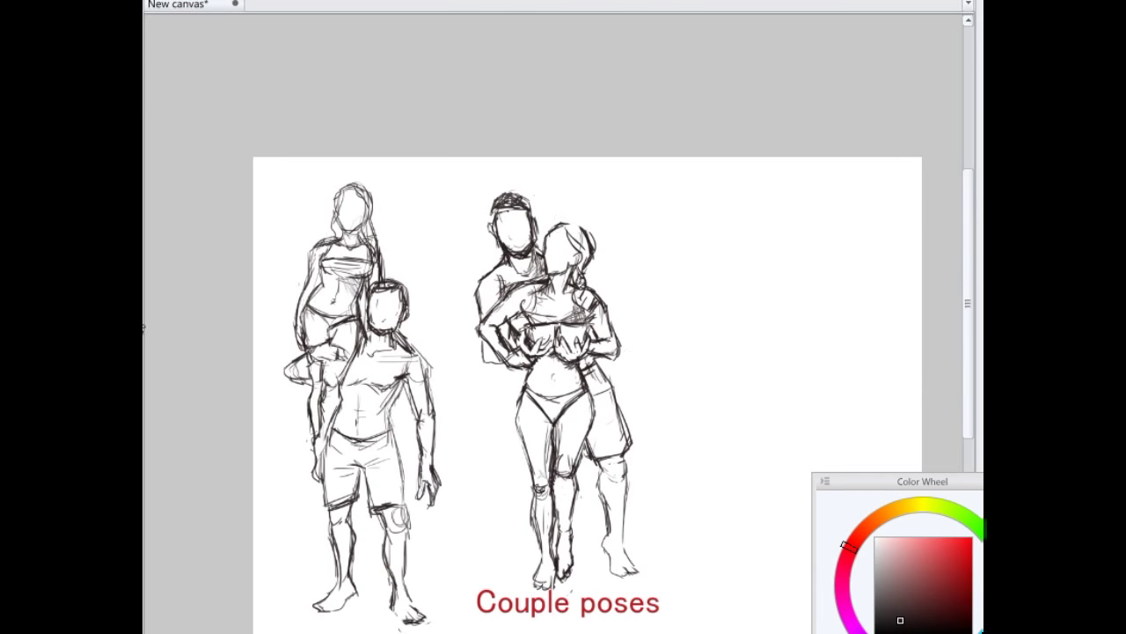
pyautogui.scroll(-1, 626, 358)
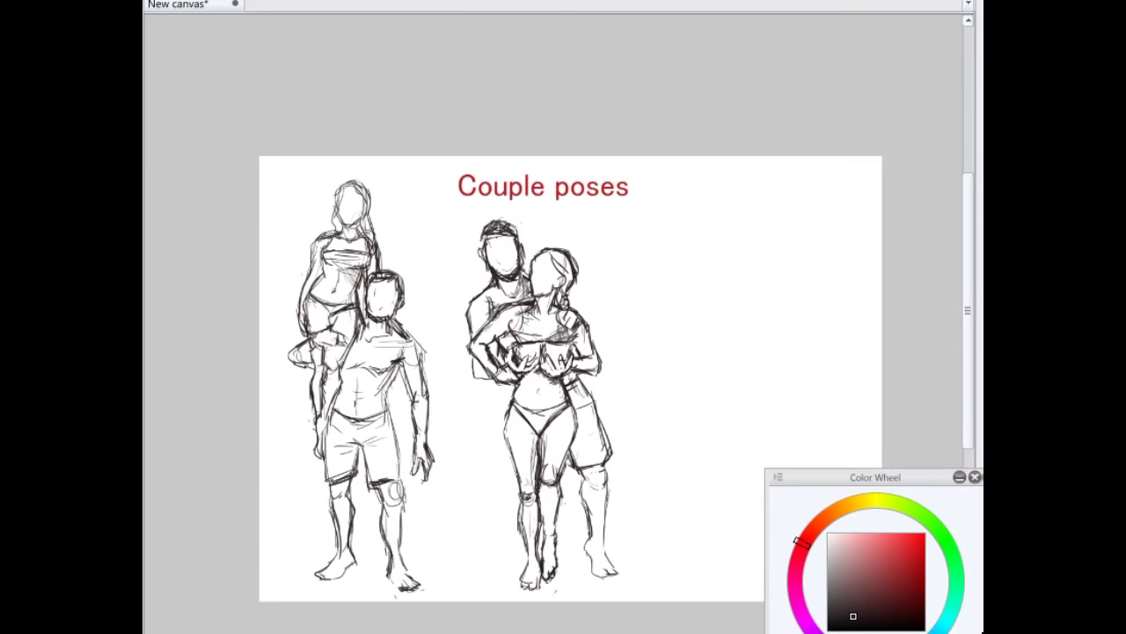
# Step: Start a third couple in the empty area by sketching two facing heads with the woman's hair and neck
pyautogui.moveTo(729, 344); pyautogui.dragTo(630, 344)
pyautogui.scroll(1, 629, 344)
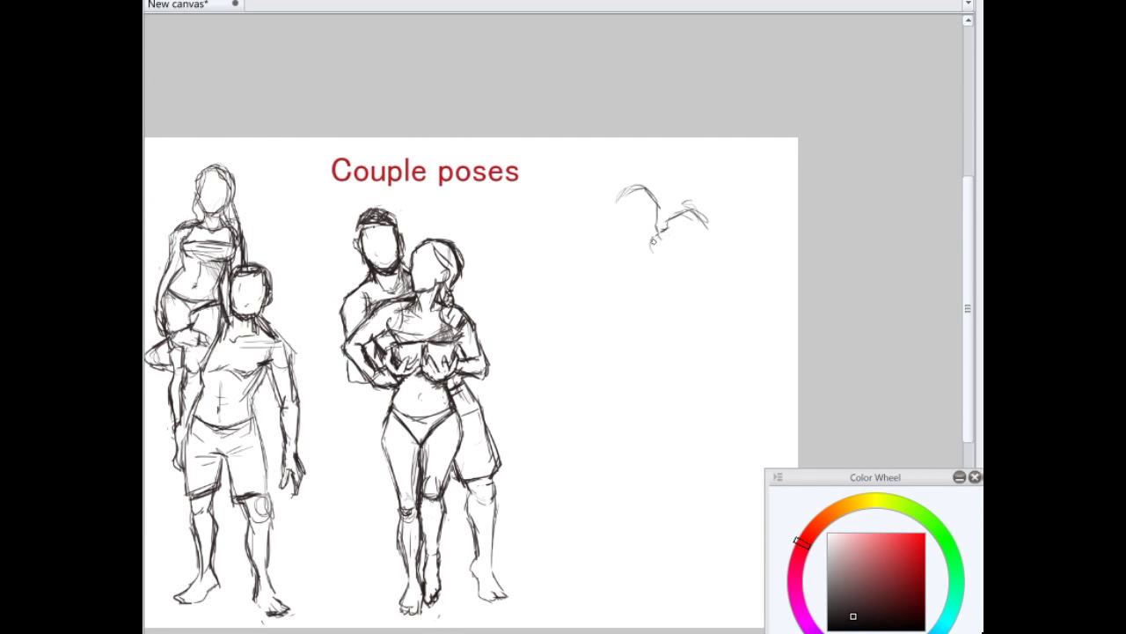
pyautogui.scroll(2, 653, 243)
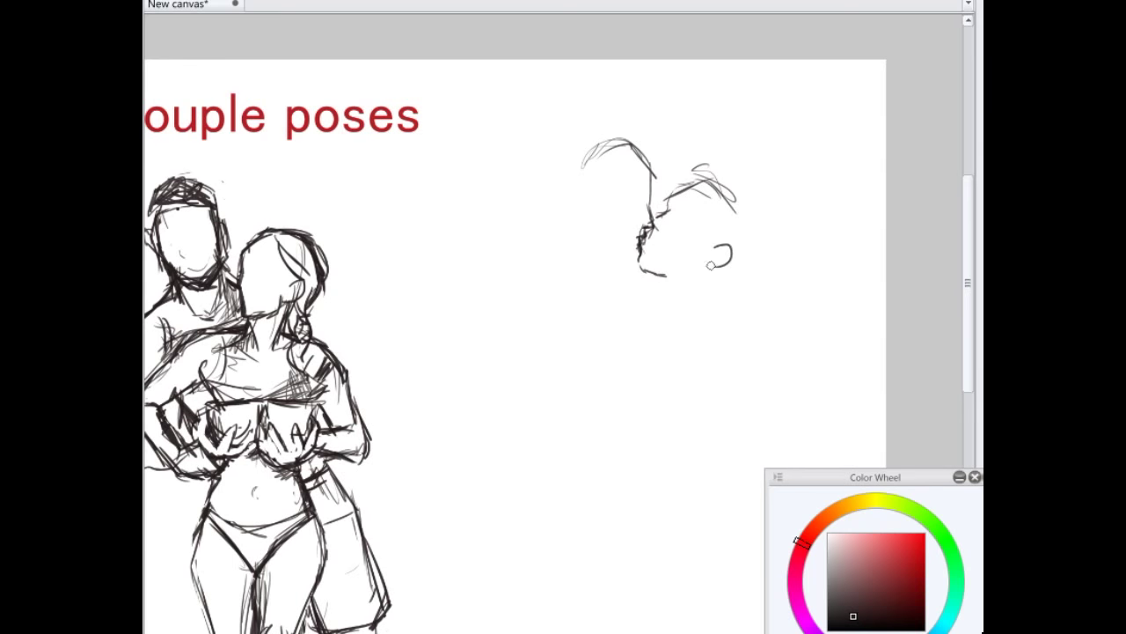
pyautogui.moveTo(580, 167); pyautogui.dragTo(632, 143)
pyautogui.moveTo(588, 180); pyautogui.dragTo(533, 248)
pyautogui.moveTo(635, 186)
pyautogui.mouseDown()
pyautogui.moveTo(600, 247)
pyautogui.moveTo(573, 238)
pyautogui.mouseUp()
pyautogui.moveTo(596, 231); pyautogui.dragTo(623, 265)
# Step: Sketch the woman's arms wrapped around the man's neck, with her hand hanging behind his shoulder
pyautogui.moveTo(542, 242); pyautogui.dragTo(685, 326)
pyautogui.moveTo(629, 279)
pyautogui.mouseDown()
pyautogui.moveTo(697, 333)
pyautogui.moveTo(688, 310)
pyautogui.mouseUp()
pyautogui.moveTo(700, 306); pyautogui.dragTo(771, 330)
pyautogui.moveTo(698, 335); pyautogui.dragTo(762, 348)
pyautogui.moveTo(725, 273); pyautogui.dragTo(709, 304)
pyautogui.moveTo(723, 290); pyautogui.dragTo(770, 308)
pyautogui.moveTo(773, 330); pyautogui.dragTo(771, 379)
# Step: Sketch the woman's torso, the man's arm around her waist and the line of his back
pyautogui.moveTo(549, 241)
pyautogui.mouseDown()
pyautogui.moveTo(546, 356)
pyautogui.moveTo(613, 316)
pyautogui.mouseUp()
pyautogui.moveTo(565, 291)
pyautogui.mouseDown()
pyautogui.moveTo(647, 353)
pyautogui.moveTo(728, 347)
pyautogui.mouseUp()
pyautogui.moveTo(636, 353)
pyautogui.mouseDown()
pyautogui.moveTo(535, 378)
pyautogui.moveTo(533, 409)
pyautogui.mouseUp()
pyautogui.moveTo(588, 381); pyautogui.dragTo(668, 393)
pyautogui.moveTo(644, 359); pyautogui.dragTo(677, 395)
pyautogui.moveTo(598, 396); pyautogui.dragTo(730, 389)
pyautogui.moveTo(745, 348); pyautogui.dragTo(675, 496)
# Step: Draw the man's hand at the woman's waist and the outline of her back
pyautogui.scroll(-2, 655, 387)
pyautogui.scroll(2, 636, 319)
pyautogui.moveTo(567, 310); pyautogui.dragTo(539, 354)
pyautogui.moveTo(541, 354); pyautogui.dragTo(603, 348)
pyautogui.moveTo(545, 245); pyautogui.dragTo(553, 335)
pyautogui.moveTo(594, 193); pyautogui.dragTo(546, 241)
pyautogui.moveTo(556, 192); pyautogui.dragTo(528, 294)
pyautogui.moveTo(572, 208); pyautogui.dragTo(543, 290)
# Step: Strengthen the woman's hair outline and the top and back of the man's head in the third couple
pyautogui.moveTo(596, 116)
pyautogui.mouseDown()
pyautogui.moveTo(561, 185)
pyautogui.moveTo(581, 167)
pyautogui.mouseUp()
pyautogui.moveTo(601, 132); pyautogui.dragTo(567, 202)
pyautogui.moveTo(674, 167); pyautogui.dragTo(739, 154)
pyautogui.moveTo(755, 216); pyautogui.dragTo(721, 244)
pyautogui.moveTo(721, 146); pyautogui.dragTo(757, 198)
pyautogui.moveTo(755, 201); pyautogui.dragTo(735, 236)
# Step: Darken the contours of the woman's shoulder and embracing arm in the third couple
pyautogui.moveTo(621, 230); pyautogui.dragTo(695, 269)
pyautogui.moveTo(627, 237); pyautogui.dragTo(682, 264)
pyautogui.moveTo(572, 252)
pyautogui.mouseDown()
pyautogui.moveTo(703, 295)
pyautogui.moveTo(768, 286)
pyautogui.mouseUp()
pyautogui.moveTo(581, 202); pyautogui.dragTo(690, 263)
pyautogui.moveTo(604, 226); pyautogui.dragTo(687, 268)
pyautogui.moveTo(630, 250)
pyautogui.mouseDown()
pyautogui.moveTo(688, 280)
pyautogui.moveTo(748, 281)
pyautogui.mouseUp()
# Step: Define the man's sleeve, forearm and hand around the woman's waist in the third couple
pyautogui.moveTo(590, 271); pyautogui.dragTo(647, 306)
pyautogui.moveTo(600, 278)
pyautogui.mouseDown()
pyautogui.moveTo(620, 286)
pyautogui.moveTo(585, 310)
pyautogui.mouseUp()
pyautogui.moveTo(656, 292); pyautogui.dragTo(636, 313)
pyautogui.moveTo(568, 345); pyautogui.dragTo(624, 347)
pyautogui.moveTo(621, 322)
pyautogui.mouseDown()
pyautogui.moveTo(677, 370)
pyautogui.moveTo(702, 362)
pyautogui.mouseUp()
pyautogui.moveTo(660, 307); pyautogui.dragTo(673, 370)
pyautogui.moveTo(598, 303); pyautogui.dragTo(665, 353)
# Step: Sketch the back of the woman's skirt and refine the faces and necks of the third couple
pyautogui.moveTo(546, 339)
pyautogui.mouseDown()
pyautogui.moveTo(616, 352)
pyautogui.moveTo(517, 433)
pyautogui.mouseUp()
pyautogui.moveTo(623, 359); pyautogui.dragTo(606, 378)
pyautogui.moveTo(534, 345)
pyautogui.mouseDown()
pyautogui.moveTo(554, 391)
pyautogui.moveTo(619, 365)
pyautogui.moveTo(622, 404)
pyautogui.mouseUp()
pyautogui.moveTo(528, 396); pyautogui.dragTo(482, 470)
pyautogui.moveTo(645, 208); pyautogui.dragTo(636, 225)
pyautogui.moveTo(608, 192); pyautogui.dragTo(668, 253)
pyautogui.moveTo(722, 250); pyautogui.dragTo(719, 268)
# Step: Draw the man's back down to his hip and add the skirt's front edge, folds and back contour
pyautogui.scroll(-3, 754, 344)
pyautogui.scroll(1, 754, 344)
pyautogui.moveTo(971, 252); pyautogui.dragTo(970, 289)
pyautogui.moveTo(737, 237); pyautogui.dragTo(676, 380)
pyautogui.moveTo(678, 378); pyautogui.dragTo(692, 431)
pyautogui.moveTo(630, 296); pyautogui.dragTo(621, 450)
pyautogui.moveTo(584, 363); pyautogui.dragTo(591, 431)
pyautogui.moveTo(554, 280); pyautogui.dragTo(509, 413)
# Step: Sketch the woman's standing leg and the hem of her skirt in the third couple
pyautogui.moveTo(539, 338); pyautogui.dragTo(535, 475)
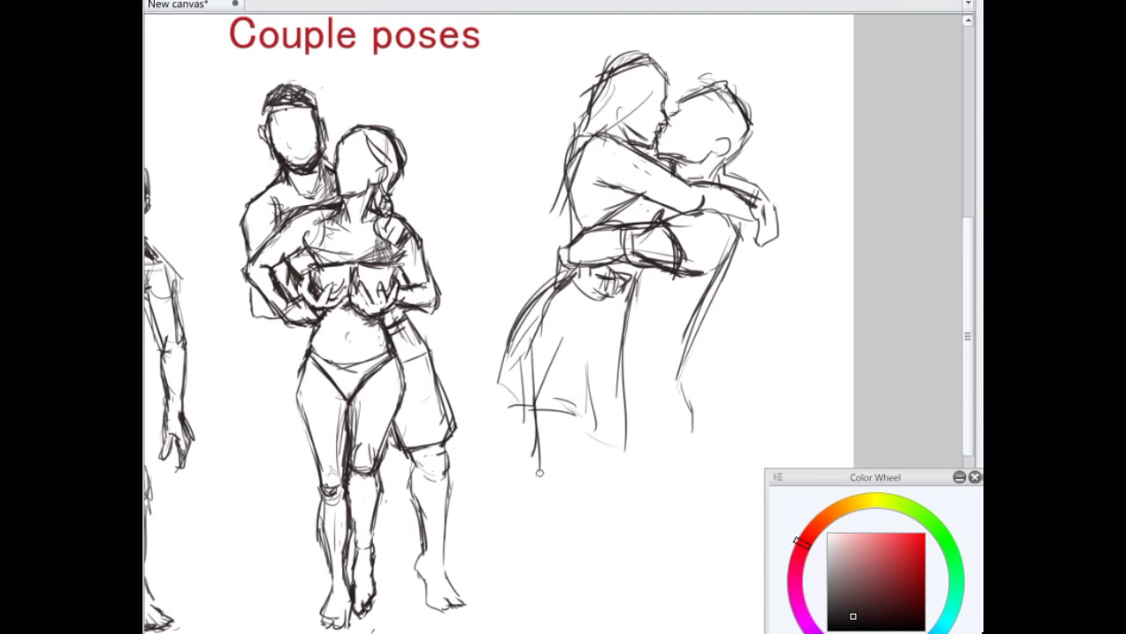
pyautogui.moveTo(625, 307); pyautogui.dragTo(567, 512)
pyautogui.moveTo(535, 428); pyautogui.dragTo(528, 563)
pyautogui.moveTo(572, 447); pyautogui.dragTo(560, 629)
pyautogui.moveTo(554, 401); pyautogui.dragTo(544, 466)
pyautogui.moveTo(600, 419)
pyautogui.mouseDown()
pyautogui.moveTo(584, 484)
pyautogui.moveTo(452, 396)
pyautogui.mouseUp()
# Step: Rough in the man's thighs and lower legs, and refine the woman's standing leg beside them
pyautogui.moveTo(630, 387)
pyautogui.mouseDown()
pyautogui.moveTo(600, 498)
pyautogui.moveTo(607, 577)
pyautogui.mouseUp()
pyautogui.moveTo(620, 565); pyautogui.dragTo(658, 631)
pyautogui.moveTo(671, 410); pyautogui.dragTo(687, 556)
pyautogui.moveTo(677, 550); pyautogui.dragTo(717, 632)
pyautogui.moveTo(588, 450); pyautogui.dragTo(583, 526)
pyautogui.moveTo(576, 466)
pyautogui.mouseDown()
pyautogui.moveTo(605, 570)
pyautogui.moveTo(602, 632)
pyautogui.mouseUp()
pyautogui.moveTo(616, 457); pyautogui.dragTo(679, 563)
pyautogui.moveTo(591, 419); pyautogui.dragTo(614, 487)
# Step: Darken the man's lower back, add his shirt hem, and reinforce the outlines of his legs
pyautogui.moveTo(697, 304); pyautogui.dragTo(680, 405)
pyautogui.moveTo(606, 399)
pyautogui.mouseDown()
pyautogui.moveTo(685, 387)
pyautogui.moveTo(695, 440)
pyautogui.mouseUp()
pyautogui.moveTo(684, 425); pyautogui.dragTo(674, 563)
pyautogui.moveTo(626, 430); pyautogui.dragTo(627, 529)
pyautogui.moveTo(621, 554)
pyautogui.mouseDown()
pyautogui.moveTo(618, 424)
pyautogui.moveTo(622, 558)
pyautogui.moveTo(665, 632)
pyautogui.mouseUp()
pyautogui.moveTo(681, 442)
pyautogui.mouseDown()
pyautogui.moveTo(666, 543)
pyautogui.moveTo(706, 630)
pyautogui.mouseUp()
# Step: Extend the woman's standing leg to the foot and sketch her other leg kicked up behind, undoing the last stroke
pyautogui.scroll(-2, 739, 370)
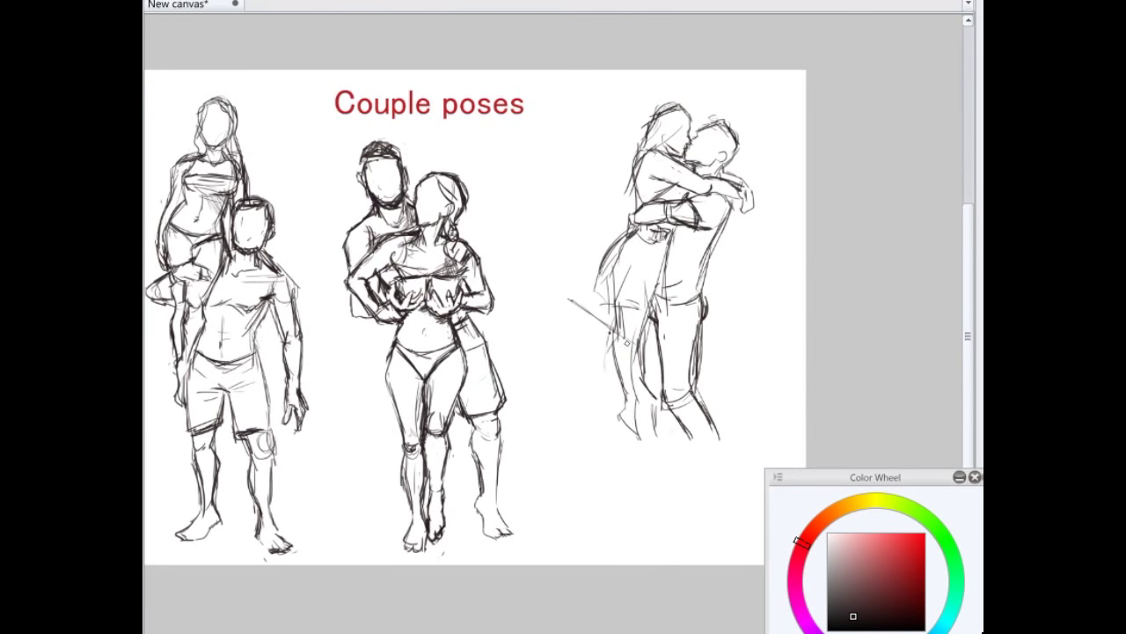
pyautogui.moveTo(585, 272)
pyautogui.mouseDown()
pyautogui.moveTo(616, 324)
pyautogui.moveTo(630, 456)
pyautogui.mouseUp()
pyautogui.moveTo(634, 345); pyautogui.dragTo(635, 438)
pyautogui.moveTo(614, 330); pyautogui.dragTo(564, 301)
pyautogui.moveTo(614, 343); pyautogui.dragTo(523, 308)
pyautogui.moveTo(516, 294); pyautogui.dragTo(559, 289)
pyautogui.hotkey('ctrl', 'z')
# Step: Extend the man's near lower leg in the third couple and sketch its foot
pyautogui.moveTo(668, 403); pyautogui.dragTo(714, 475)
pyautogui.moveTo(693, 398); pyautogui.dragTo(734, 459)
pyautogui.moveTo(731, 466); pyautogui.dragTo(697, 482)
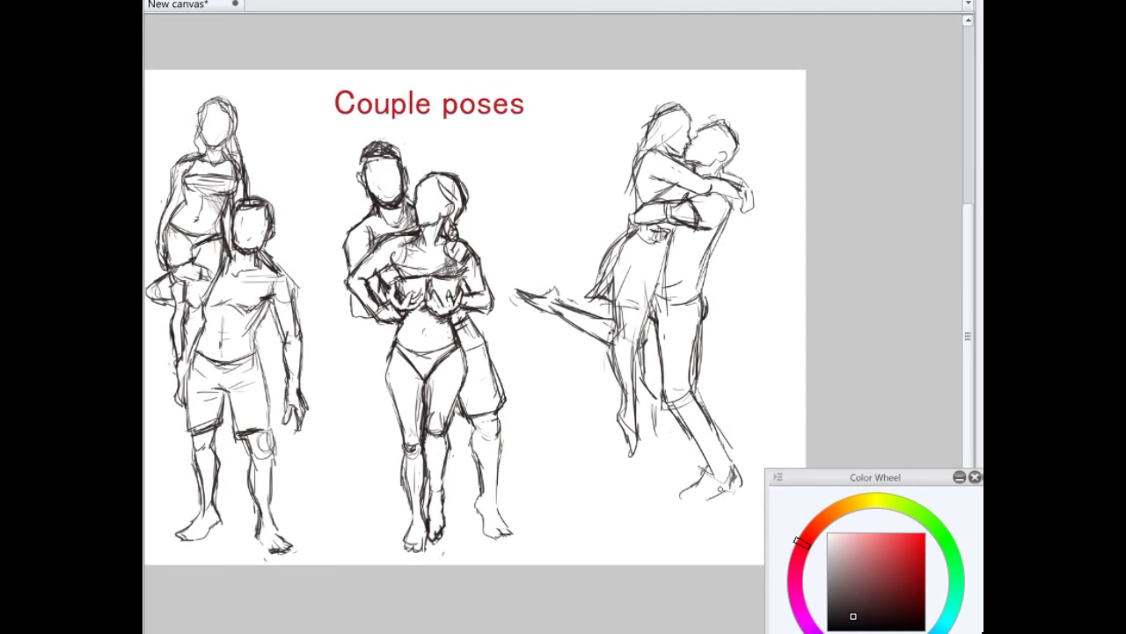
# Step: Sketch the man's other lower leg and foot, and erase the overlapping foot of the woman's standing leg
pyautogui.moveTo(678, 417); pyautogui.dragTo(682, 445)
pyautogui.moveTo(633, 441); pyautogui.dragTo(681, 448)
pyautogui.moveTo(665, 382); pyautogui.dragTo(660, 438)
pyautogui.moveTo(639, 358); pyautogui.dragTo(661, 403)
pyautogui.moveTo(653, 324); pyautogui.dragTo(638, 394)
pyautogui.moveTo(657, 324); pyautogui.dragTo(660, 384)
pyautogui.moveTo(653, 324); pyautogui.dragTo(657, 384)
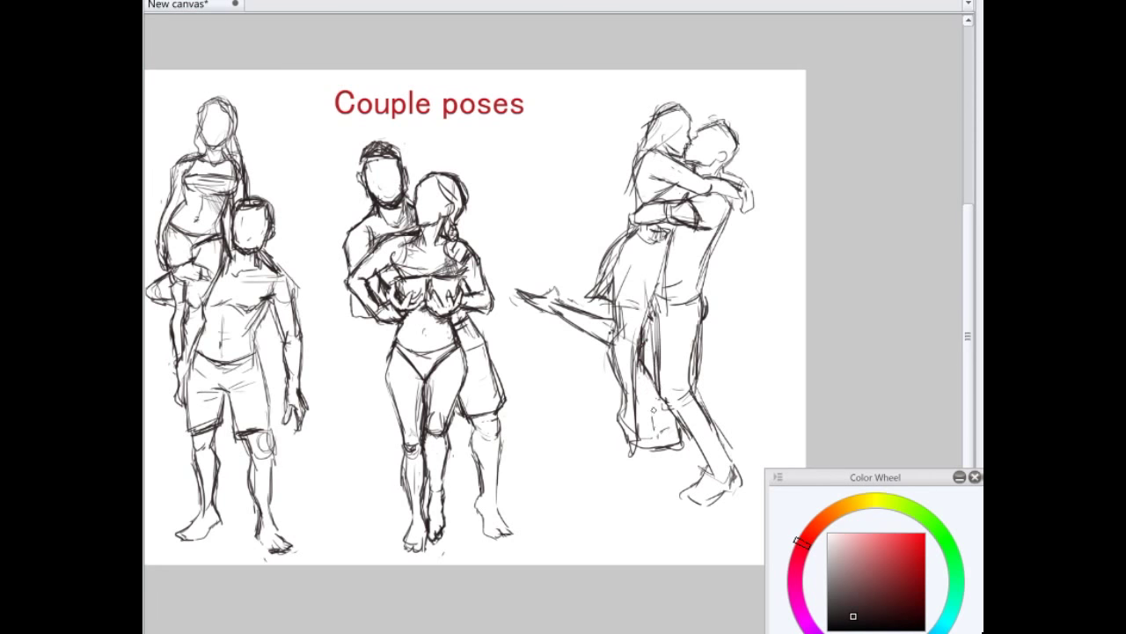
pyautogui.moveTo(697, 438)
pyautogui.mouseDown()
pyautogui.moveTo(632, 452)
pyautogui.moveTo(634, 416)
pyautogui.mouseUp()
pyautogui.moveTo(622, 405)
pyautogui.mouseDown()
pyautogui.moveTo(629, 442)
pyautogui.moveTo(646, 412)
pyautogui.mouseUp()
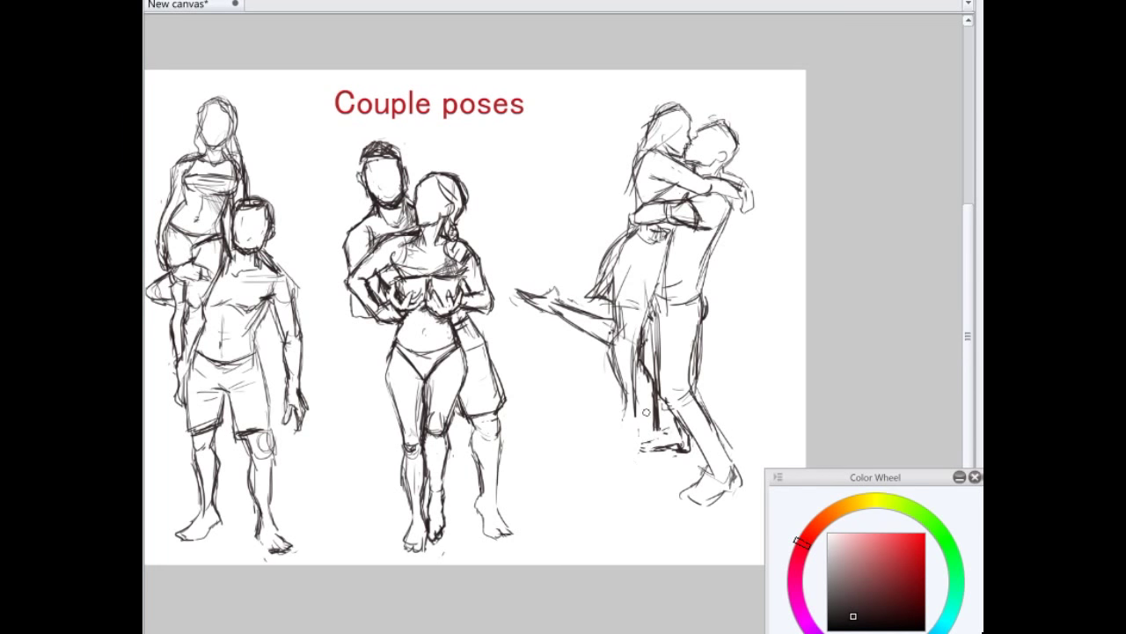
# Step: Darken the outlines of the man's thigh and the woman's standing leg in the third couple
pyautogui.moveTo(700, 312)
pyautogui.mouseDown()
pyautogui.moveTo(701, 383)
pyautogui.moveTo(650, 338)
pyautogui.moveTo(689, 398)
pyautogui.mouseUp()
pyautogui.hotkey('ctrl', '+')
pyautogui.moveTo(697, 312)
pyautogui.mouseDown()
pyautogui.moveTo(699, 410)
pyautogui.moveTo(737, 428)
pyautogui.mouseUp()
pyautogui.hotkey('ctrl', '+')
pyautogui.moveTo(677, 356); pyautogui.dragTo(674, 458)
pyautogui.moveTo(642, 375); pyautogui.dragTo(640, 451)
# Step: Reinforce the man's rear lower leg and redraw the feet below it in the third couple
pyautogui.moveTo(660, 502)
pyautogui.mouseDown()
pyautogui.moveTo(638, 363)
pyautogui.moveTo(674, 387)
pyautogui.moveTo(664, 468)
pyautogui.mouseUp()
pyautogui.moveTo(675, 363); pyautogui.dragTo(671, 508)
pyautogui.scroll(-1, 684, 509)
pyautogui.moveTo(718, 468); pyautogui.dragTo(695, 485)
pyautogui.scroll(2, 773, 160)
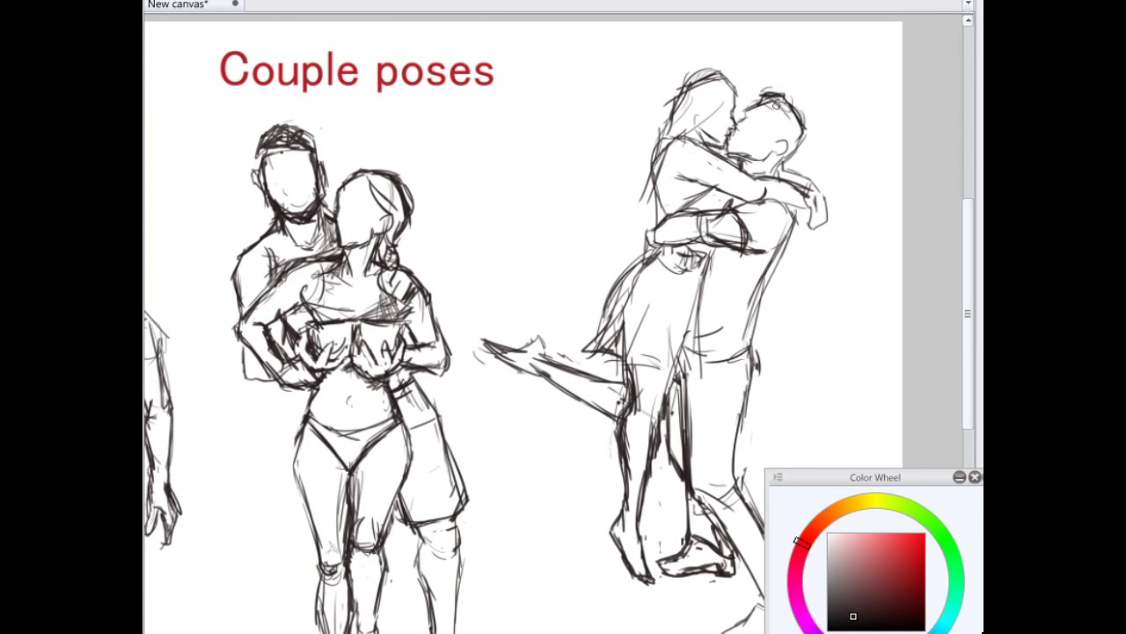
# Step: Darken the woman's forearm and hand wrapped behind the man's neck
pyautogui.moveTo(816, 211); pyautogui.dragTo(808, 233)
pyautogui.moveTo(825, 198); pyautogui.dragTo(825, 229)
pyautogui.moveTo(783, 170); pyautogui.dragTo(825, 198)
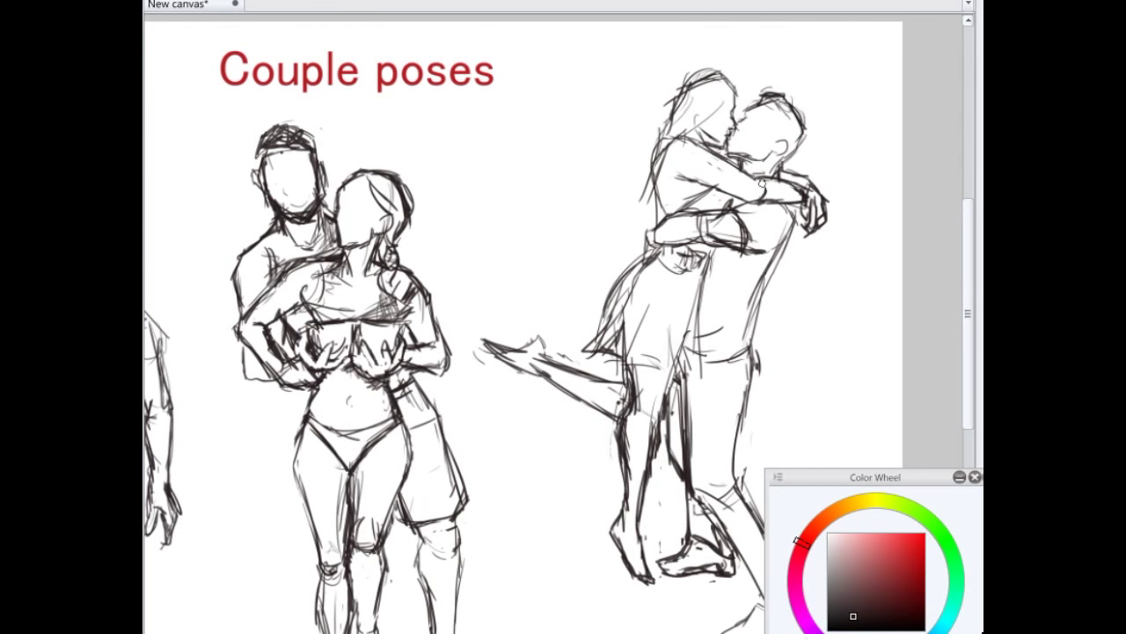
# Step: Strengthen the woman's long hair down her back and the lines around her upper arm
pyautogui.moveTo(663, 140); pyautogui.dragTo(648, 195)
pyautogui.moveTo(672, 107); pyautogui.dragTo(644, 220)
pyautogui.moveTo(678, 183); pyautogui.dragTo(695, 177)
pyautogui.moveTo(690, 208); pyautogui.dragTo(716, 187)
# Step: Firm up the side and hem of the woman's skirt and darken the hair around her forehead
pyautogui.moveTo(625, 283)
pyautogui.mouseDown()
pyautogui.moveTo(608, 344)
pyautogui.moveTo(621, 336)
pyautogui.moveTo(675, 357)
pyautogui.mouseUp()
pyautogui.moveTo(674, 359)
pyautogui.mouseDown()
pyautogui.moveTo(686, 380)
pyautogui.moveTo(703, 380)
pyautogui.mouseUp()
pyautogui.moveTo(692, 280); pyautogui.dragTo(698, 378)
pyautogui.moveTo(727, 78); pyautogui.dragTo(683, 104)
pyautogui.moveTo(713, 76); pyautogui.dragTo(735, 105)
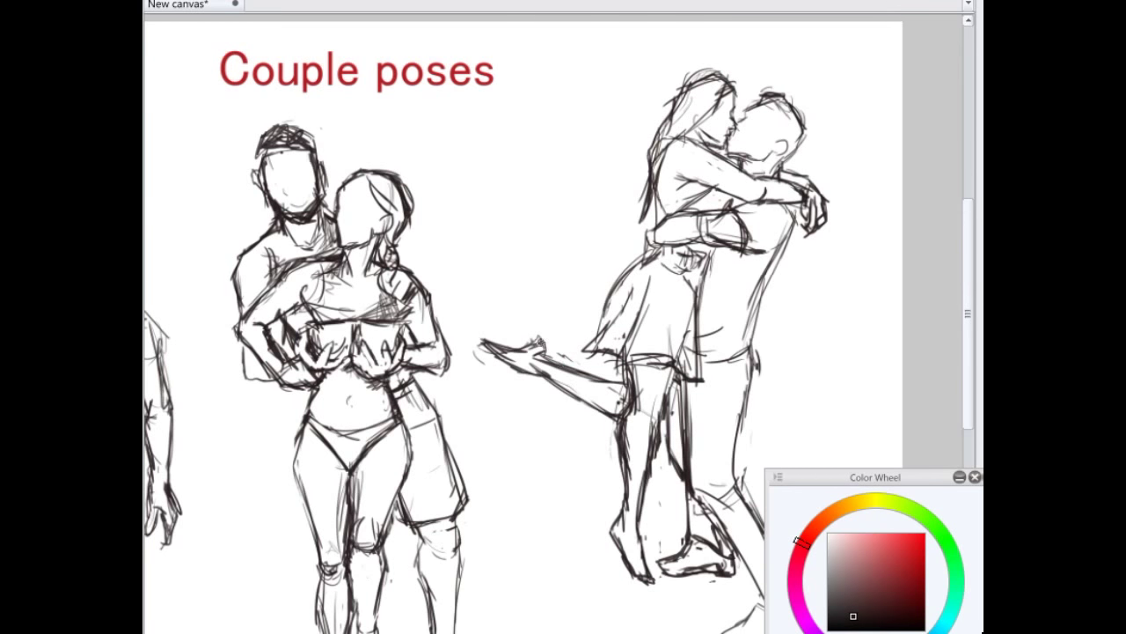
# Step: Darken the man's hand at the woman's waist
pyautogui.scroll(-1, 546, 332)
pyautogui.moveTo(671, 271)
pyautogui.mouseDown()
pyautogui.moveTo(676, 263)
pyautogui.moveTo(638, 279)
pyautogui.moveTo(722, 277)
pyautogui.moveTo(711, 266)
pyautogui.mouseUp()
pyautogui.scroll(2, 593, 264)
pyautogui.hotkey('ctrl', '-')
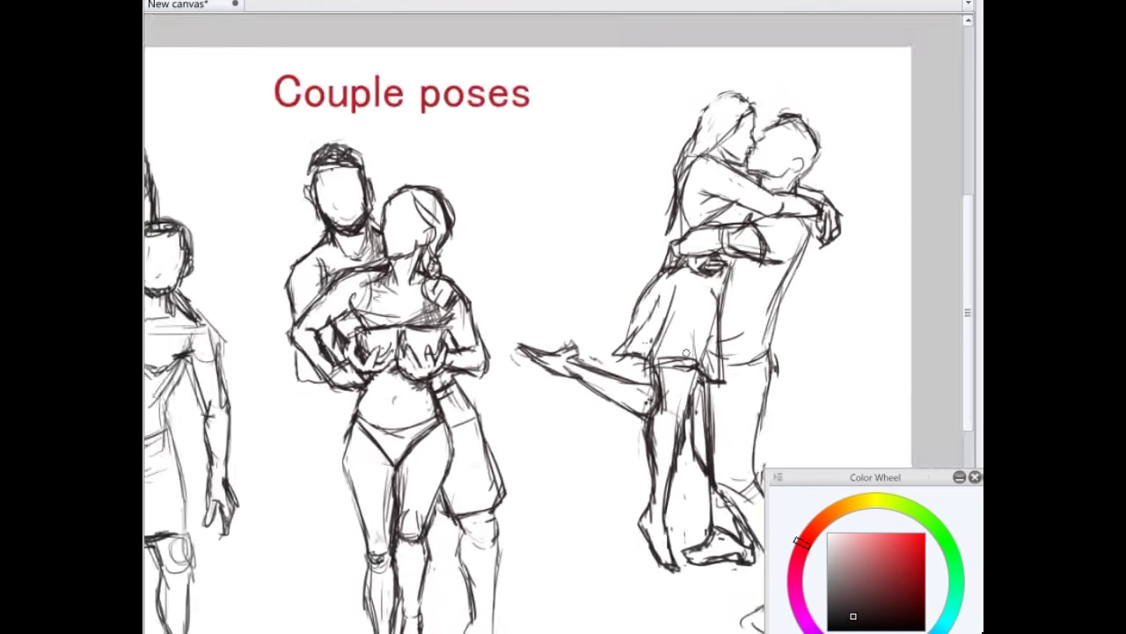
# Step: Refine the man's front shoe with bolder outlines around the sole and ankle
pyautogui.moveTo(648, 467); pyautogui.dragTo(651, 426)
pyautogui.scroll(-2, 664, 354)
pyautogui.moveTo(717, 521)
pyautogui.mouseDown()
pyautogui.moveTo(717, 459)
pyautogui.moveTo(654, 431)
pyautogui.mouseUp()
pyautogui.scroll(2, 654, 431)
pyautogui.moveTo(638, 375)
pyautogui.mouseDown()
pyautogui.moveTo(627, 460)
pyautogui.moveTo(709, 444)
pyautogui.moveTo(657, 426)
pyautogui.mouseUp()
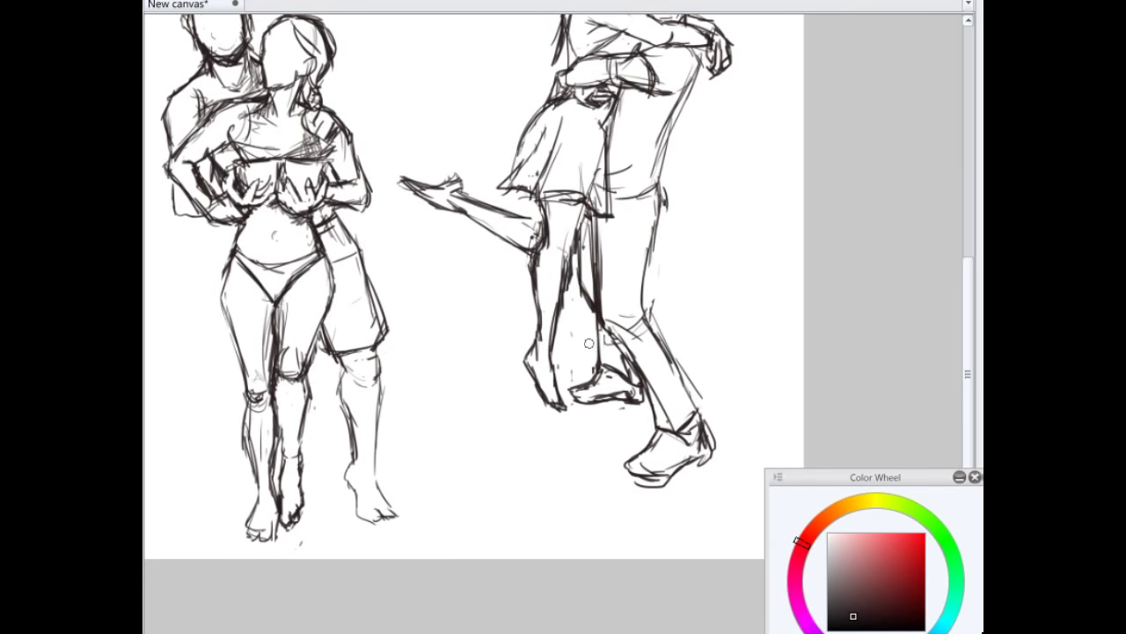
# Step: Thicken both outlines of the man's front lower leg from the knee to the ankle
pyautogui.scroll(-1, 614, 396)
pyautogui.moveTo(597, 328); pyautogui.dragTo(600, 366)
pyautogui.scroll(-3, 583, 337)
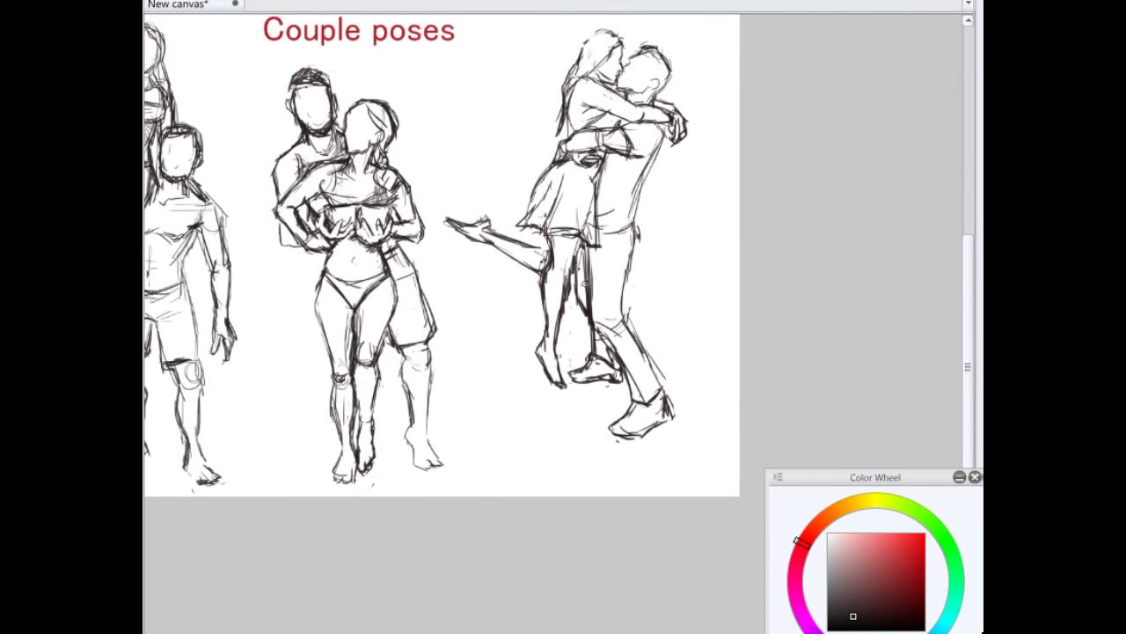
pyautogui.scroll(3, 640, 349)
pyautogui.moveTo(608, 320); pyautogui.dragTo(655, 430)
pyautogui.moveTo(609, 264); pyautogui.dragTo(621, 410)
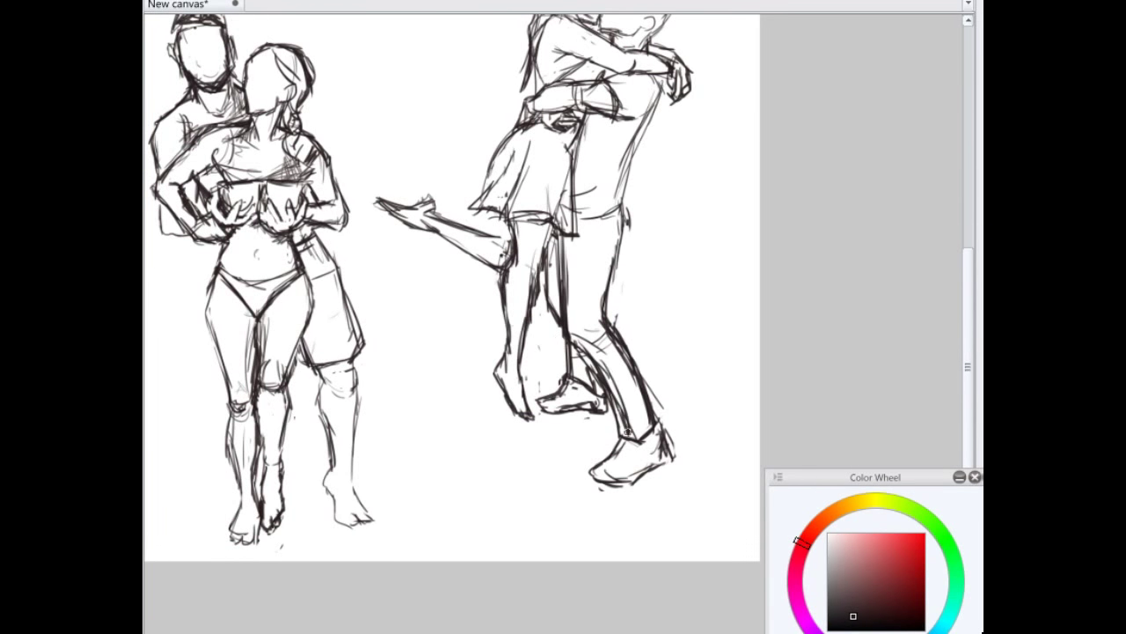
pyautogui.hotkey('ctrl', '-')
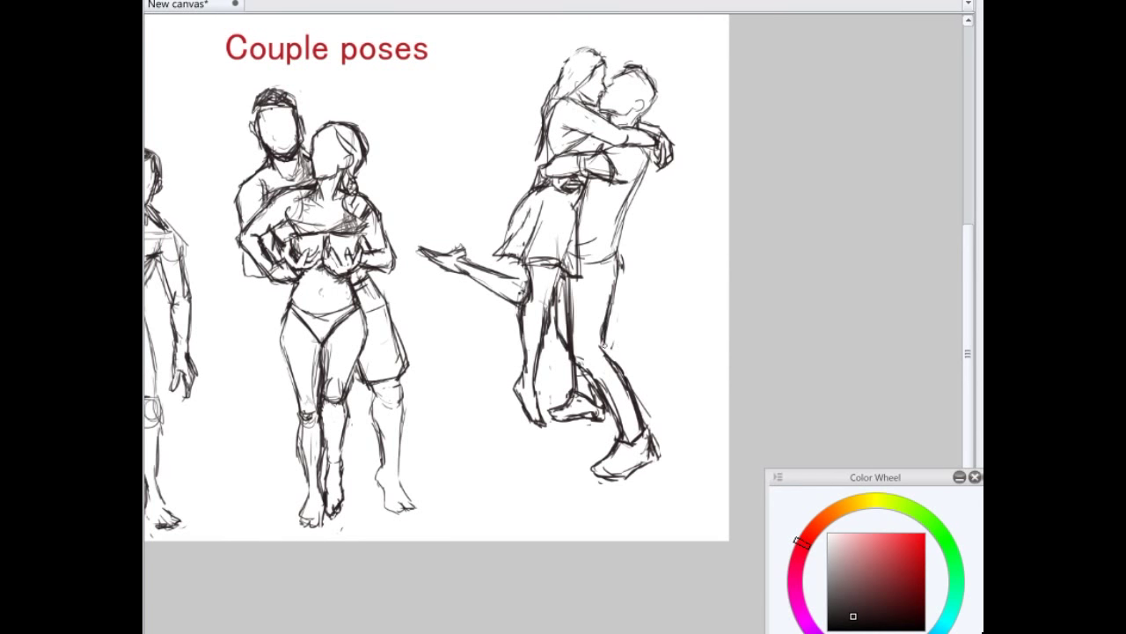
# Step: Reshape the man's rear foot with a bolder instep and sole
pyautogui.hotkey('ctrl', '+')
pyautogui.hotkey('ctrl', '+')
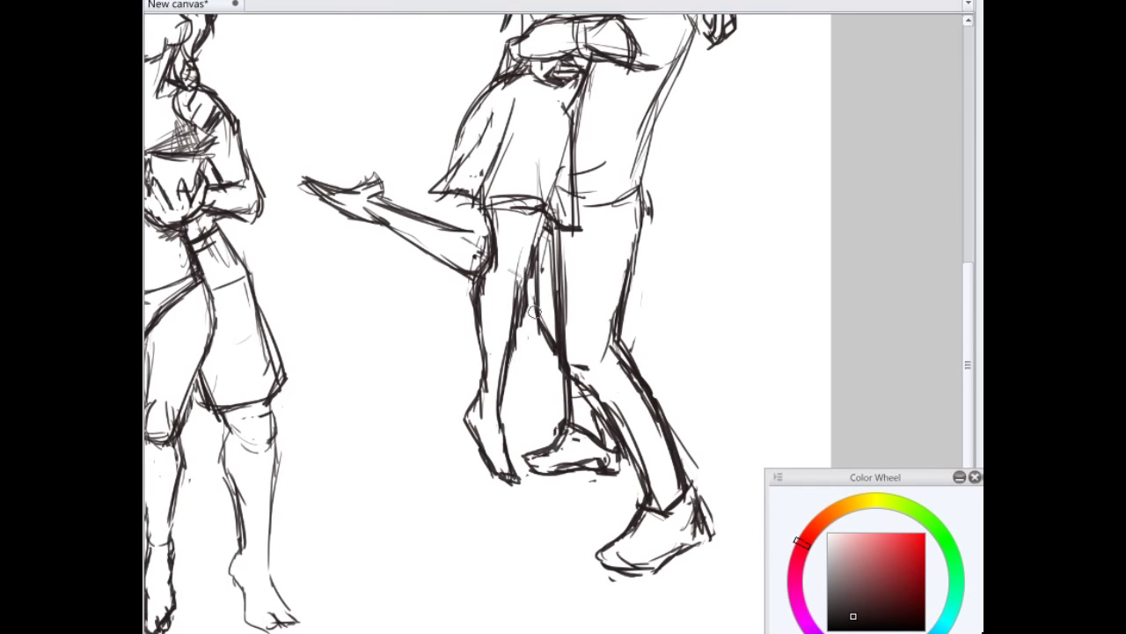
pyautogui.moveTo(538, 325); pyautogui.dragTo(571, 426)
pyautogui.moveTo(569, 431)
pyautogui.mouseDown()
pyautogui.moveTo(608, 452)
pyautogui.moveTo(526, 458)
pyautogui.moveTo(625, 452)
pyautogui.mouseUp()
pyautogui.moveTo(533, 472); pyautogui.dragTo(596, 467)
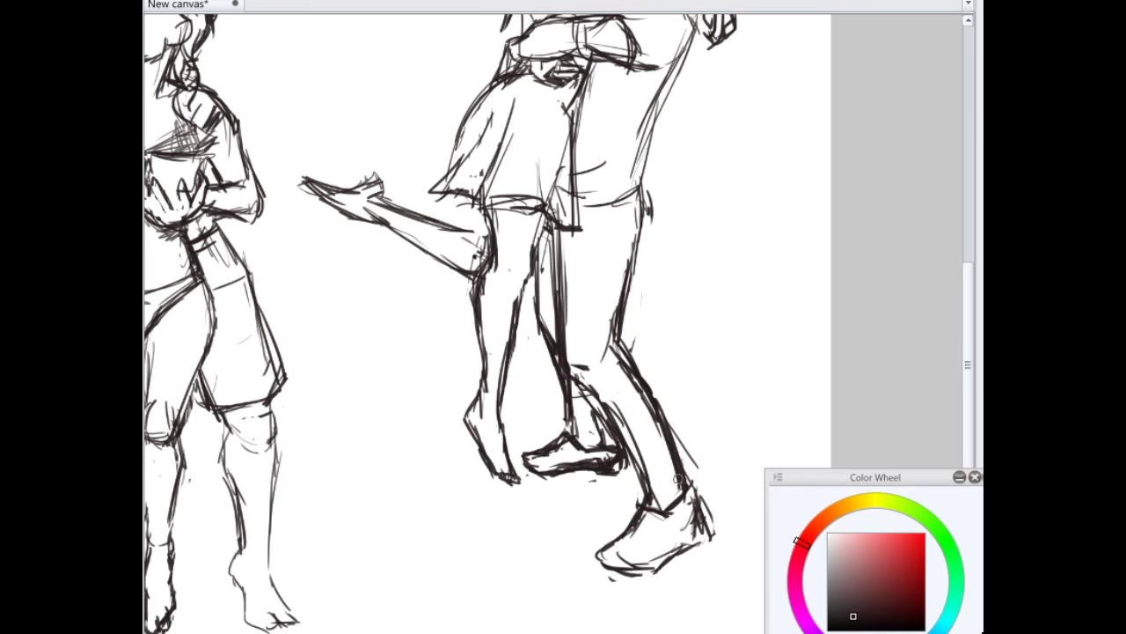
# Step: Redraw the man's rear leg with a heavier outline from the thigh through the knee to the ankle
pyautogui.moveTo(542, 295); pyautogui.dragTo(555, 341)
pyautogui.moveTo(553, 328)
pyautogui.mouseDown()
pyautogui.moveTo(570, 420)
pyautogui.moveTo(573, 366)
pyautogui.mouseUp()
pyautogui.moveTo(572, 364); pyautogui.dragTo(603, 406)
pyautogui.moveTo(537, 320); pyautogui.dragTo(558, 359)
pyautogui.moveTo(557, 350); pyautogui.dragTo(572, 422)
pyautogui.scroll(-1, 538, 261)
pyautogui.moveTo(551, 257); pyautogui.dragTo(561, 317)
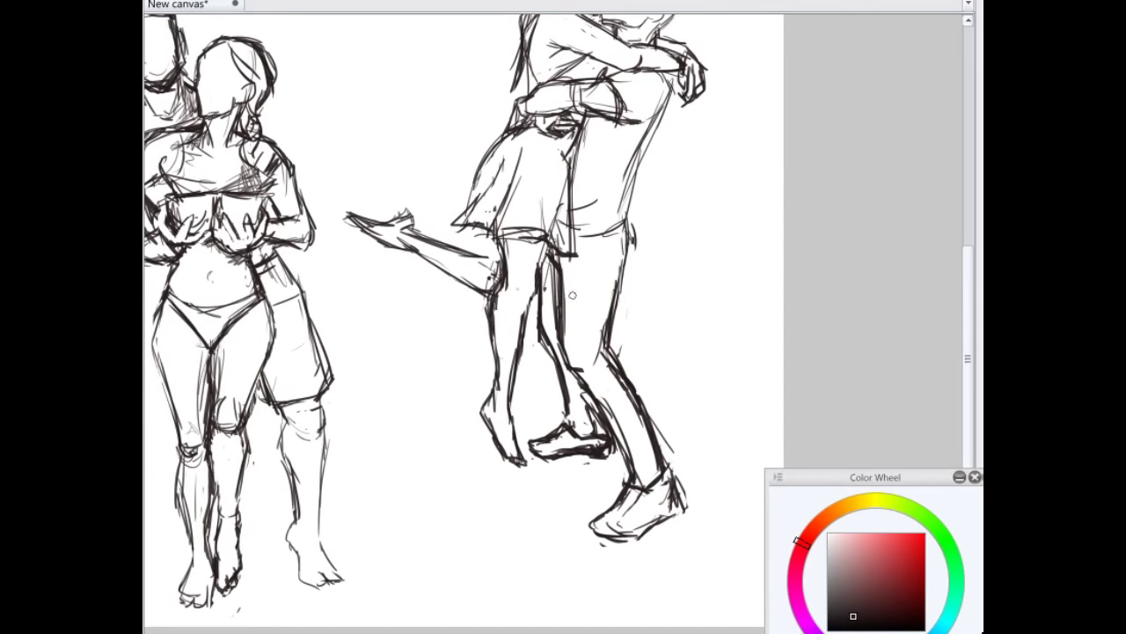
pyautogui.scroll(-2, 573, 295)
pyautogui.scroll(2, 560, 369)
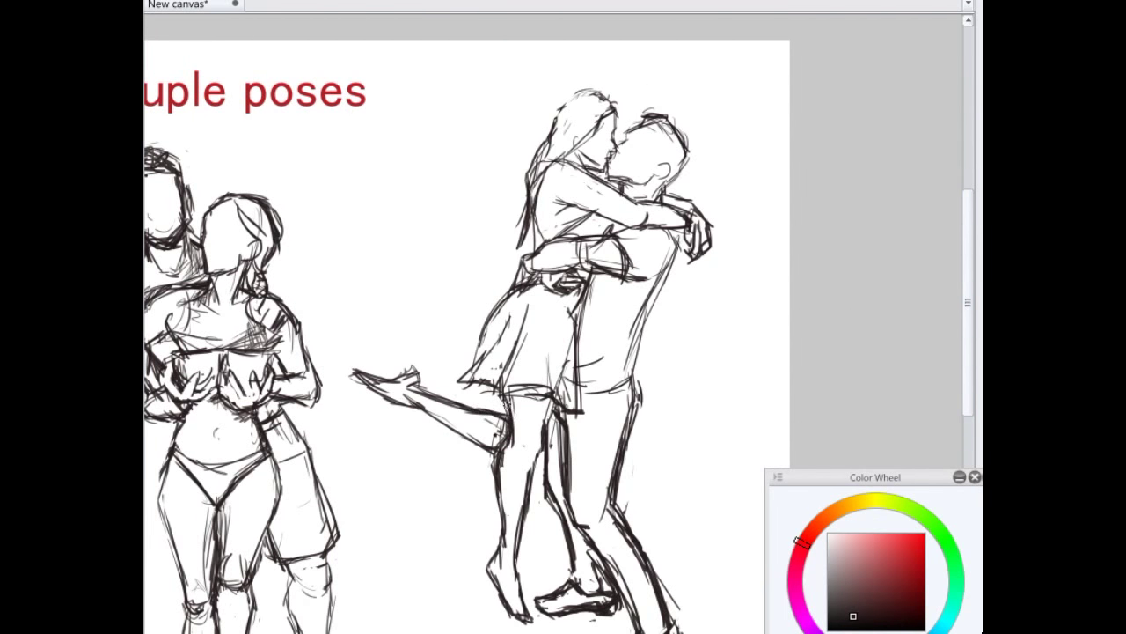
# Step: Smooth the crown of the woman's hair and darken the man's hands around her waist
pyautogui.moveTo(620, 116); pyautogui.dragTo(595, 96)
pyautogui.moveTo(550, 129); pyautogui.dragTo(596, 90)
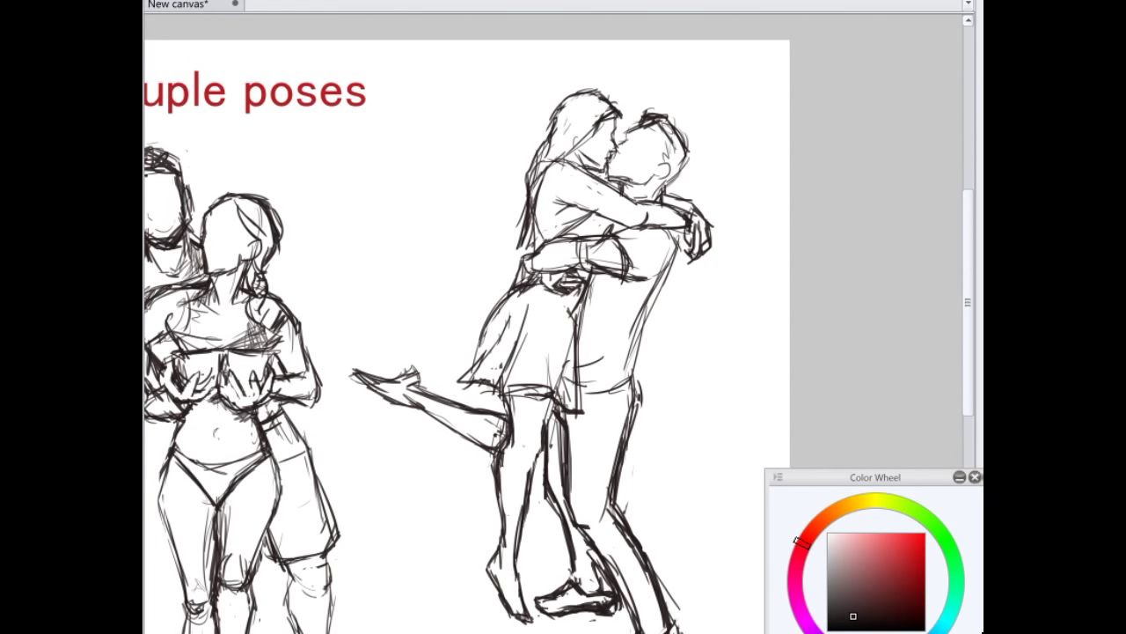
pyautogui.scroll(1, 607, 215)
pyautogui.moveTo(572, 285)
pyautogui.mouseDown()
pyautogui.moveTo(589, 262)
pyautogui.moveTo(569, 253)
pyautogui.moveTo(578, 272)
pyautogui.mouseUp()
pyautogui.moveTo(563, 253)
pyautogui.mouseDown()
pyautogui.moveTo(603, 264)
pyautogui.moveTo(526, 287)
pyautogui.mouseUp()
pyautogui.moveTo(503, 269); pyautogui.dragTo(503, 289)
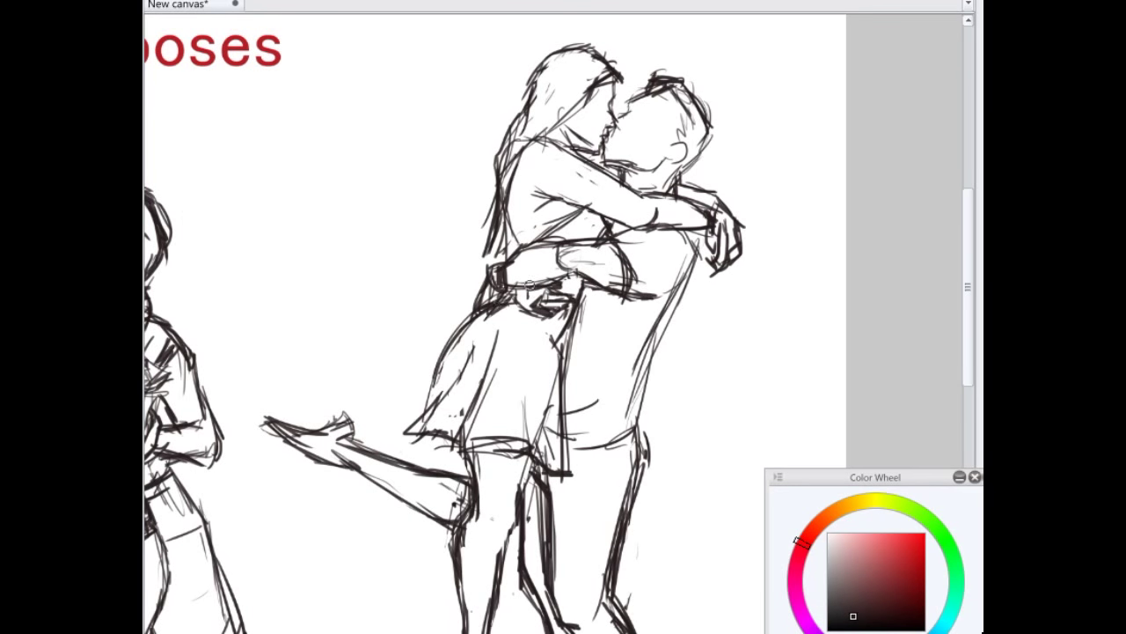
# Step: Redraw the woman's skirt with a cleaner side outline and an uneven, folded hem
pyautogui.scroll(-5, 529, 284)
pyautogui.moveTo(584, 314); pyautogui.dragTo(588, 337)
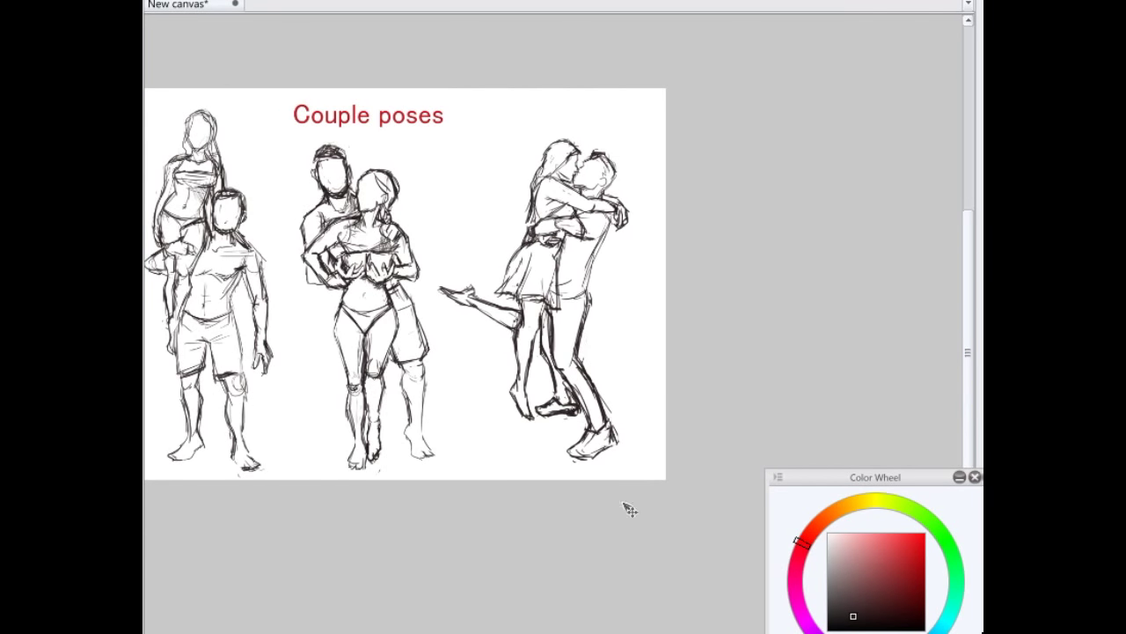
pyautogui.scroll(3, 704, 352)
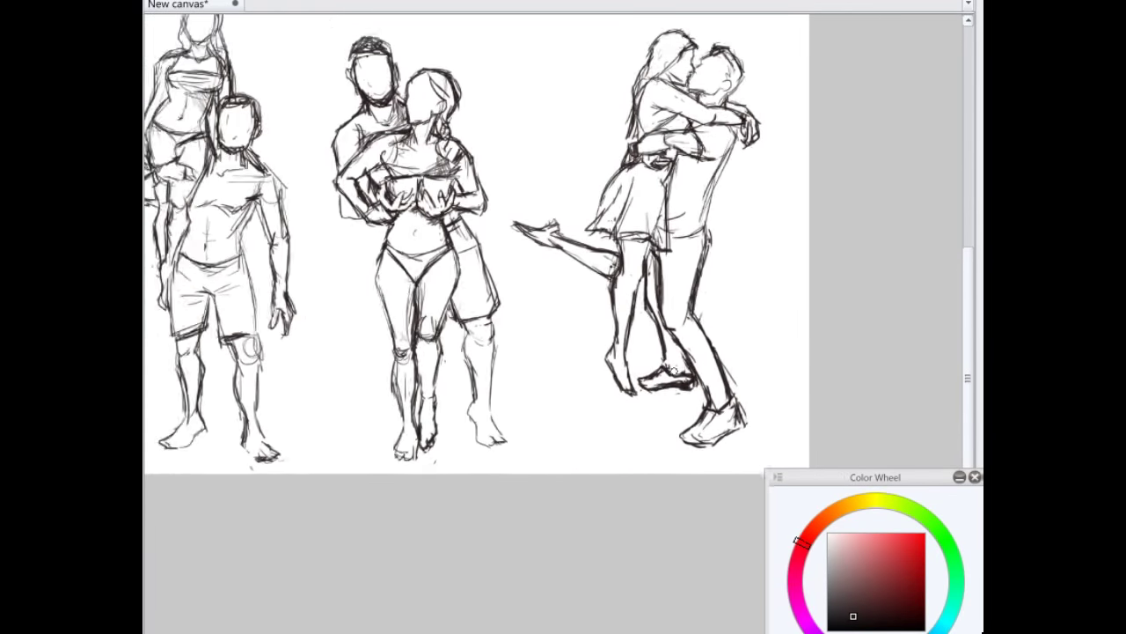
pyautogui.scroll(1, 651, 204)
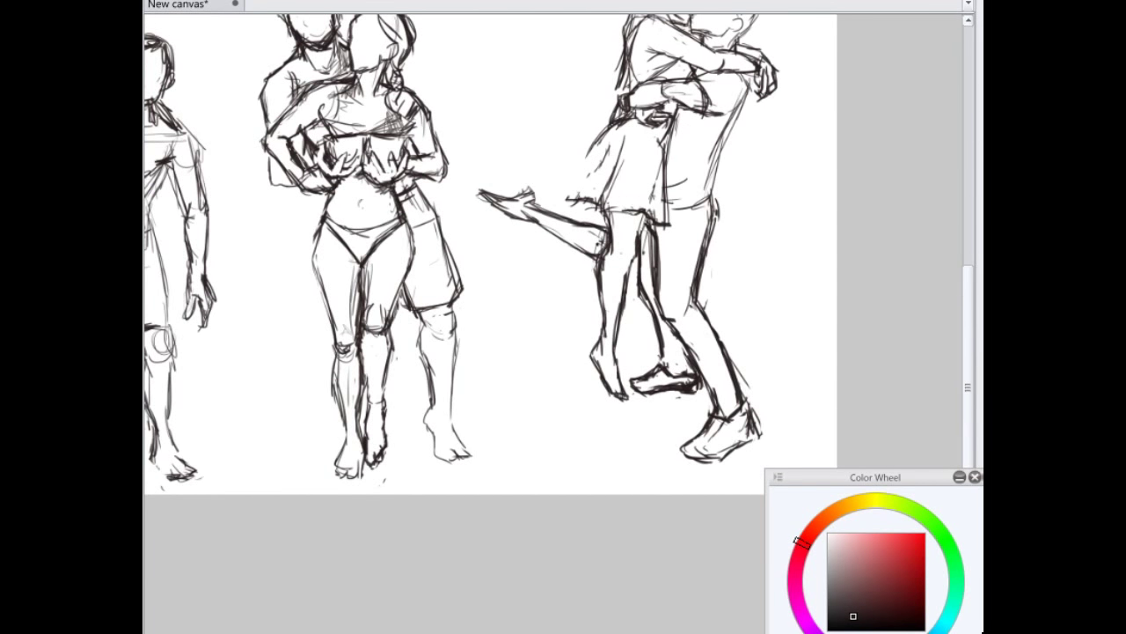
pyautogui.scroll(1, 596, 189)
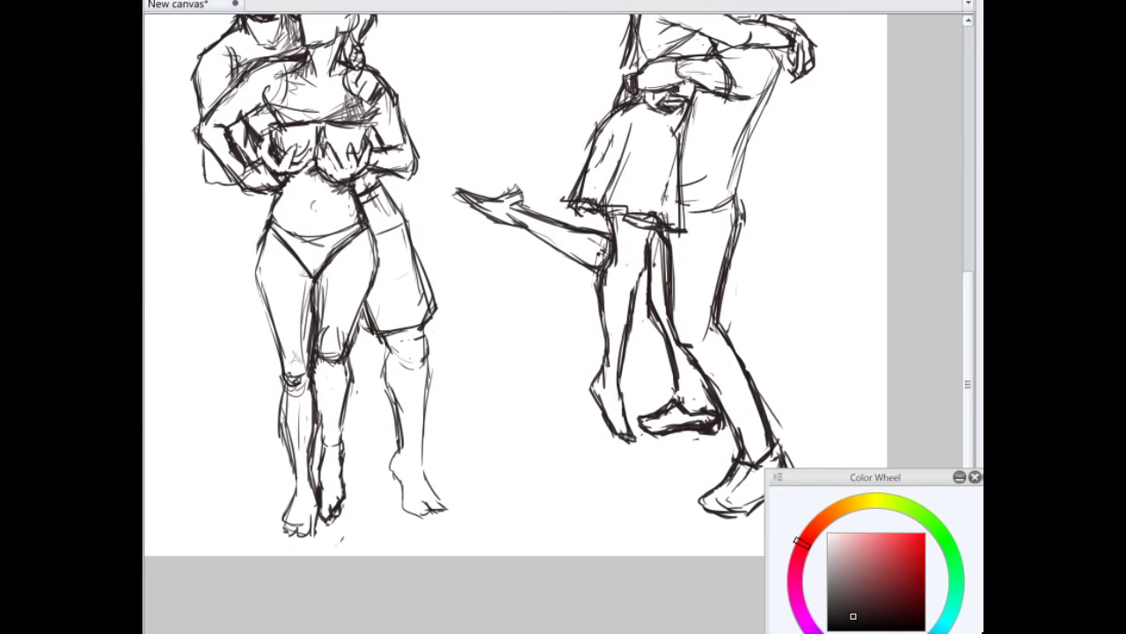
pyautogui.scroll(-1, 577, 211)
pyautogui.scroll(-1, 576, 204)
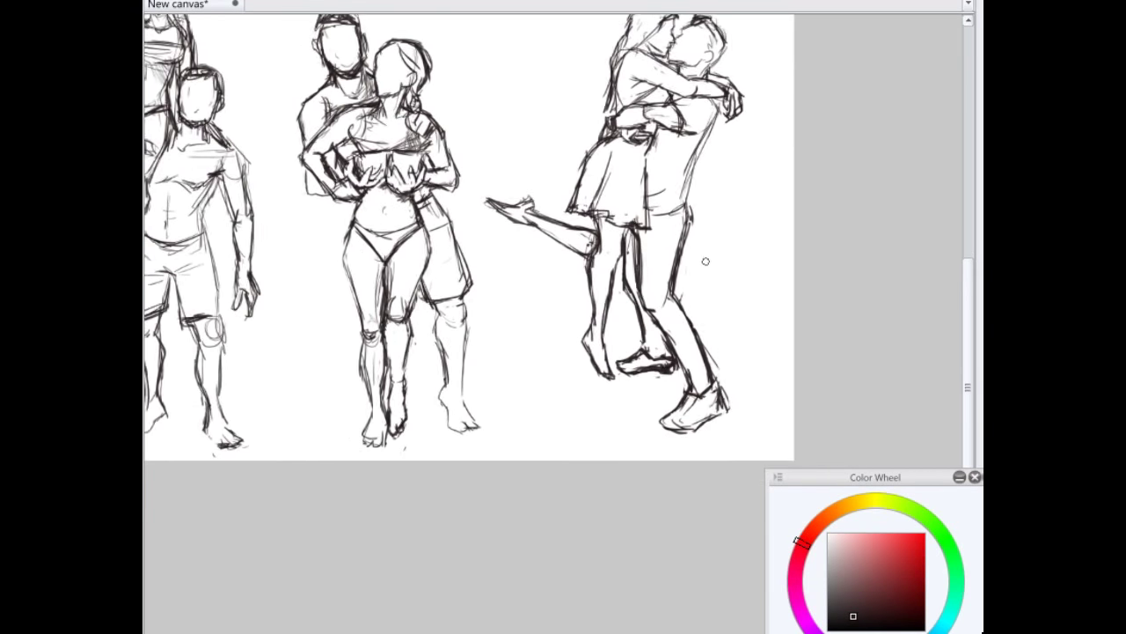
pyautogui.scroll(-1, 665, 385)
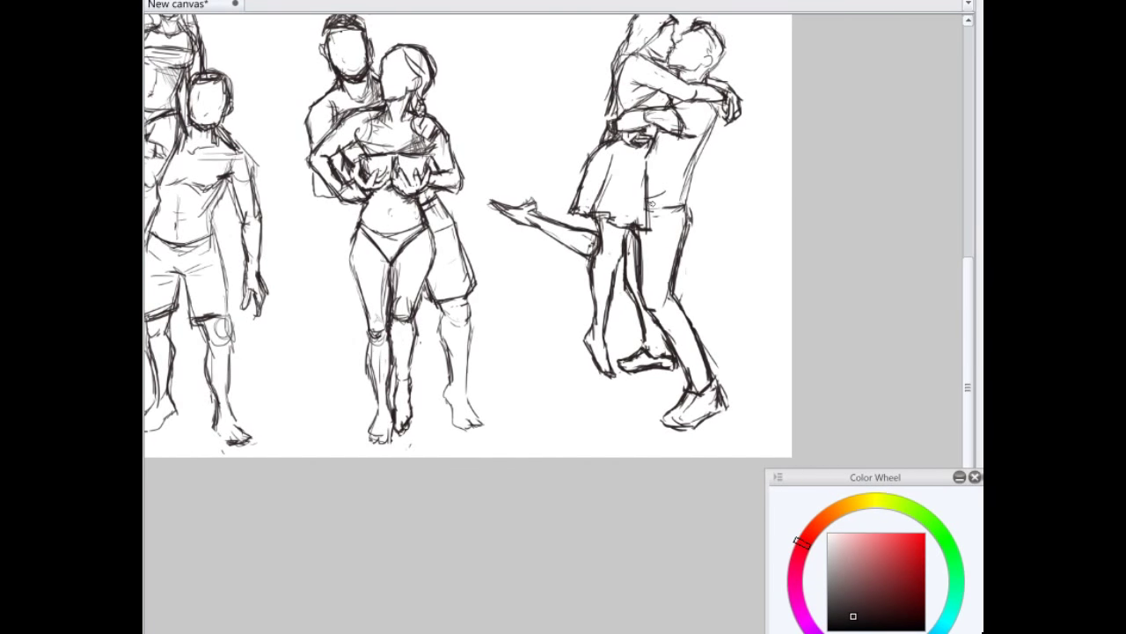
# Step: Add vertical fold lines to the man's shirt and darken the outline of his back
pyautogui.scroll(2, 689, 138)
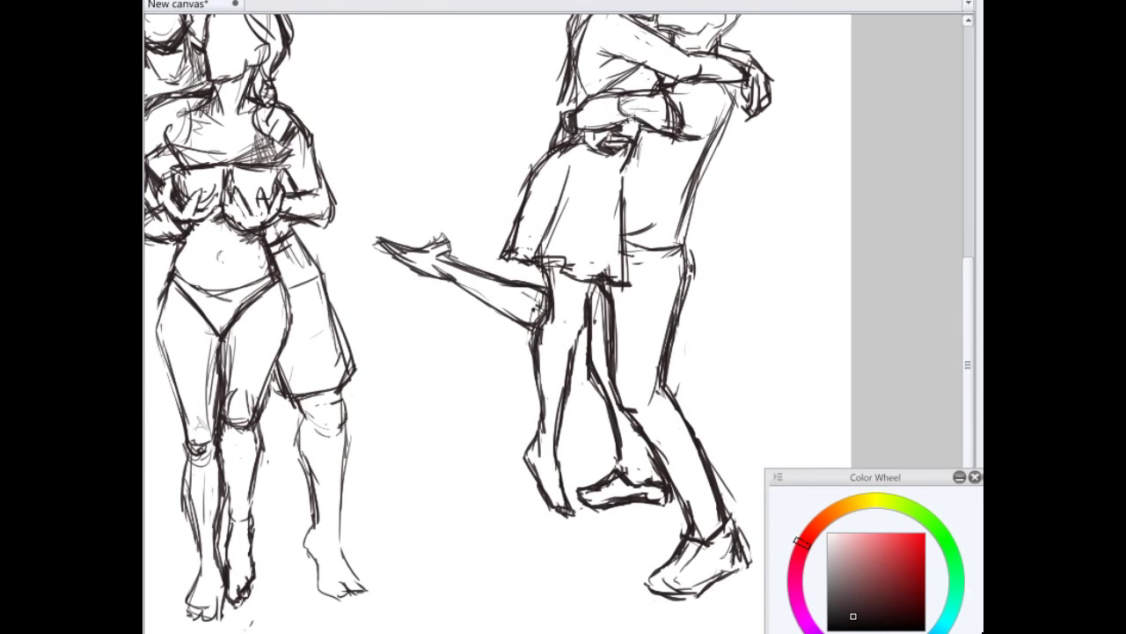
pyautogui.moveTo(664, 141); pyautogui.dragTo(667, 202)
pyautogui.moveTo(671, 153); pyautogui.dragTo(674, 215)
pyautogui.moveTo(727, 80)
pyautogui.mouseDown()
pyautogui.moveTo(735, 109)
pyautogui.moveTo(694, 181)
pyautogui.mouseUp()
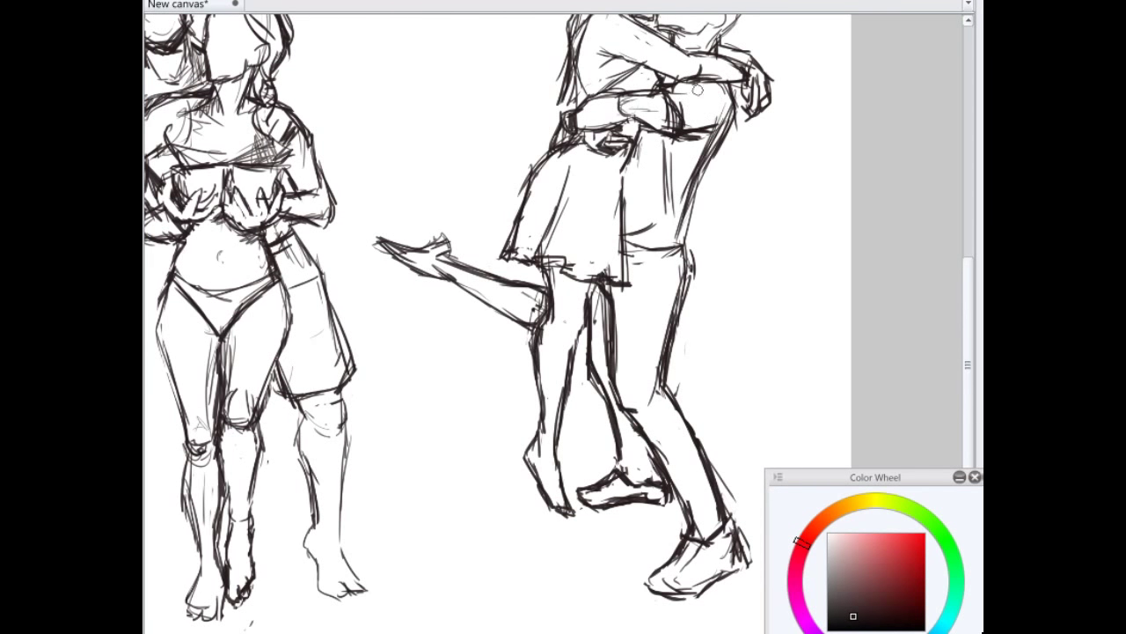
# Step: Clean up the man's sleeve and add fold lines to it and to his trouser cuff
pyautogui.moveTo(695, 135); pyautogui.dragTo(674, 132)
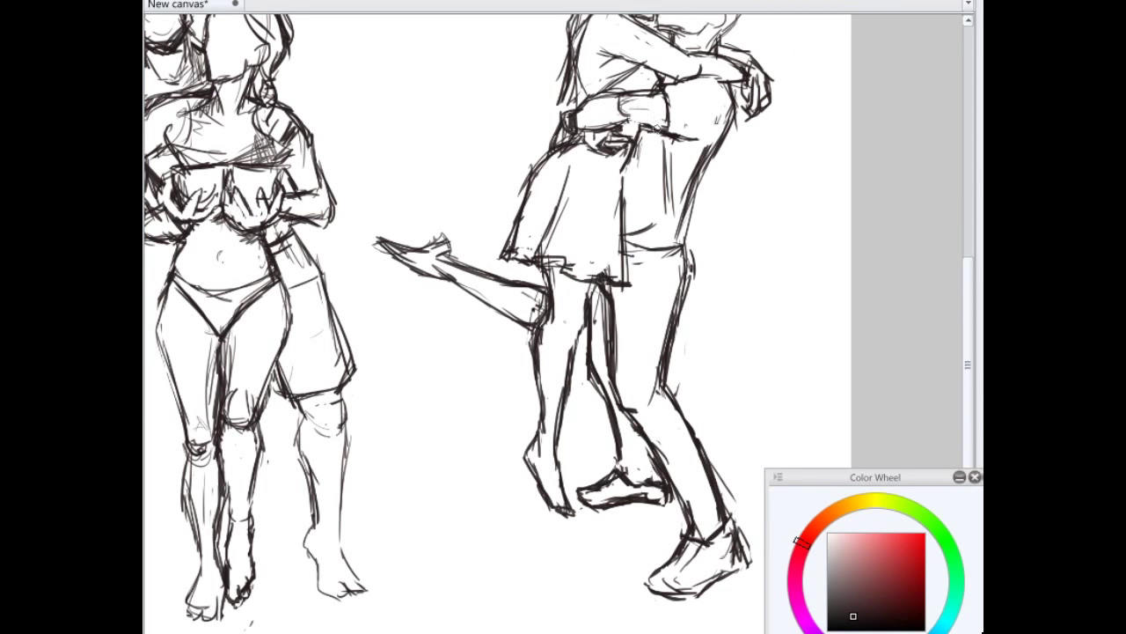
pyautogui.moveTo(676, 78); pyautogui.dragTo(705, 124)
pyautogui.scroll(-3, 690, 132)
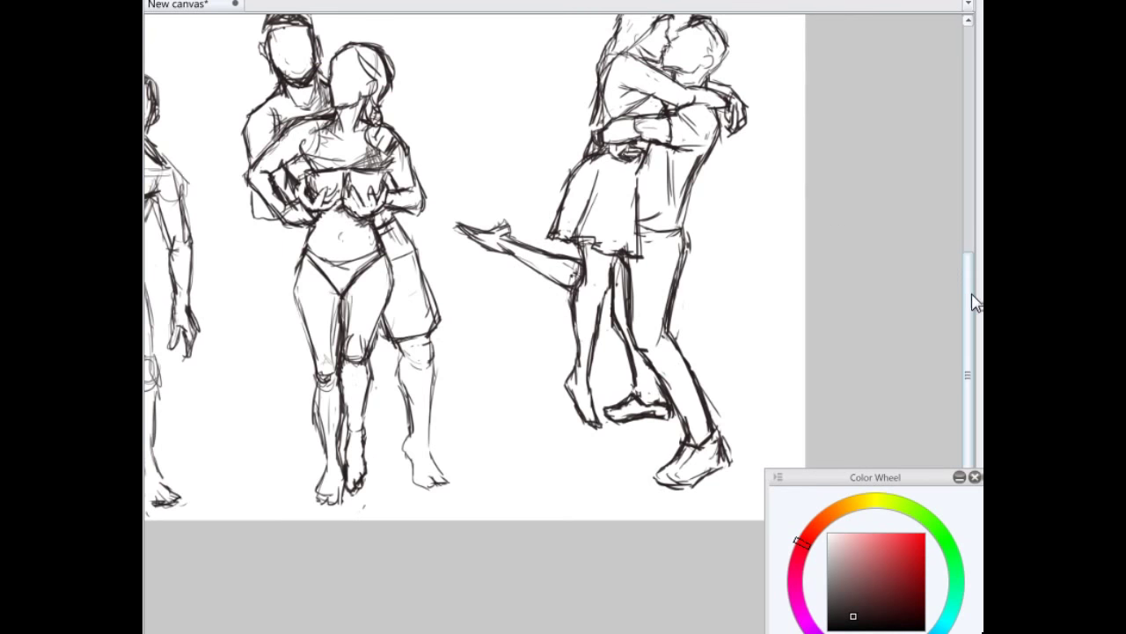
pyautogui.moveTo(973, 303); pyautogui.dragTo(973, 267)
pyautogui.moveTo(714, 485)
pyautogui.mouseDown()
pyautogui.moveTo(703, 499)
pyautogui.moveTo(722, 518)
pyautogui.mouseUp()
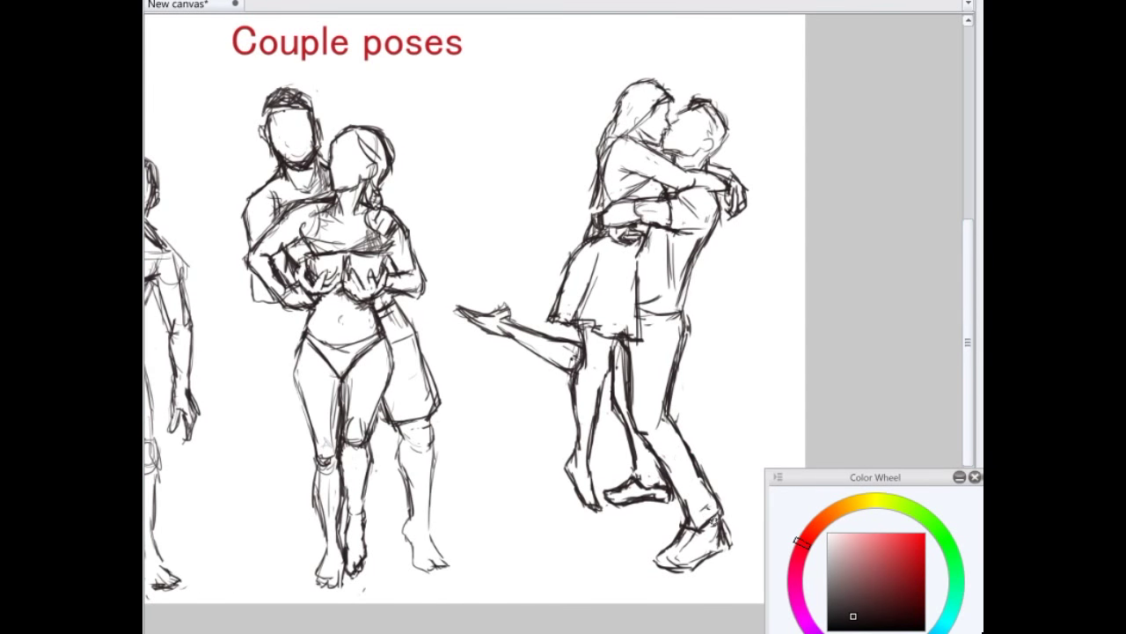
# Step: Clean up the lowered hand of the first couple's man and the outlines of that arm and shoulder
pyautogui.scroll(-2, 615, 379)
pyautogui.moveTo(577, 631); pyautogui.dragTo(519, 631)
pyautogui.scroll(5, 343, 316)
pyautogui.moveTo(967, 300)
pyautogui.mouseDown()
pyautogui.moveTo(967, 232)
pyautogui.moveTo(967, 333)
pyautogui.mouseUp()
pyautogui.scroll(1, 784, 369)
pyautogui.moveTo(602, 328)
pyautogui.mouseDown()
pyautogui.moveTo(596, 419)
pyautogui.moveTo(634, 467)
pyautogui.mouseUp()
pyautogui.moveTo(608, 425); pyautogui.dragTo(587, 464)
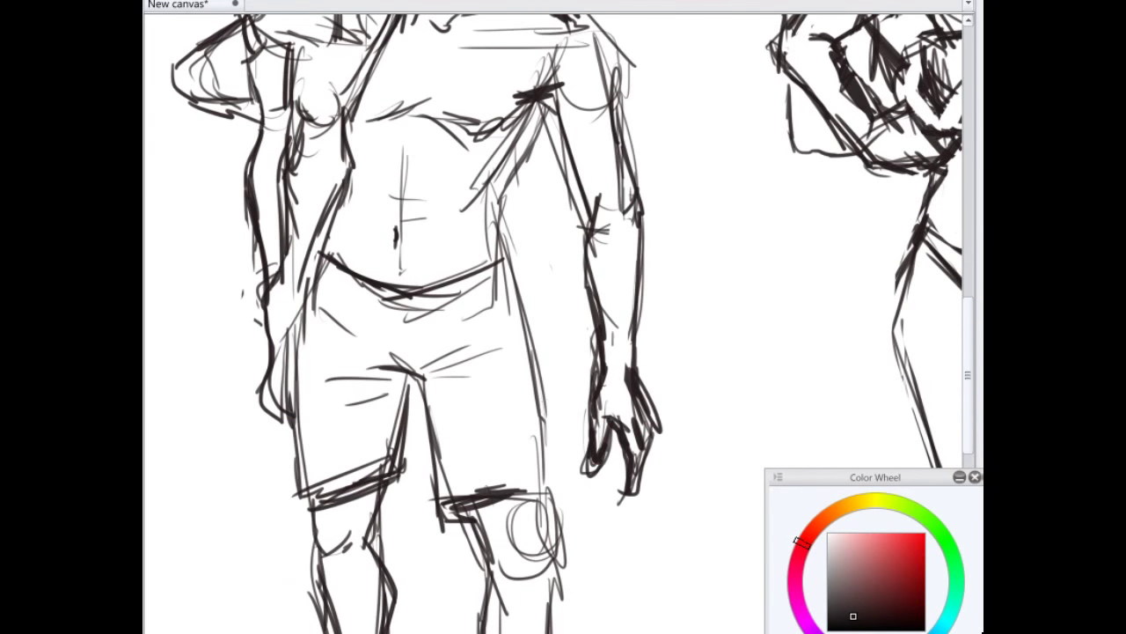
pyautogui.scroll(-3, 558, 373)
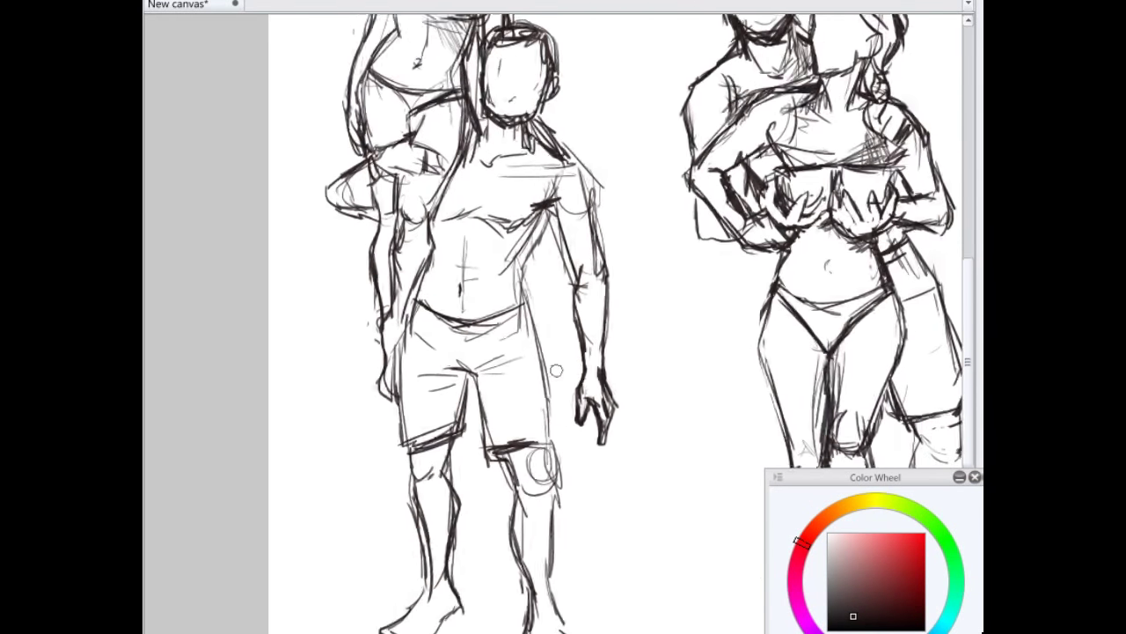
pyautogui.moveTo(600, 196); pyautogui.dragTo(606, 234)
pyautogui.moveTo(538, 136); pyautogui.dragTo(604, 212)
# Step: Erase the stray marks beside the lower legs of the middle couple
pyautogui.scroll(-3, 585, 264)
pyautogui.moveTo(651, 334); pyautogui.dragTo(471, 336)
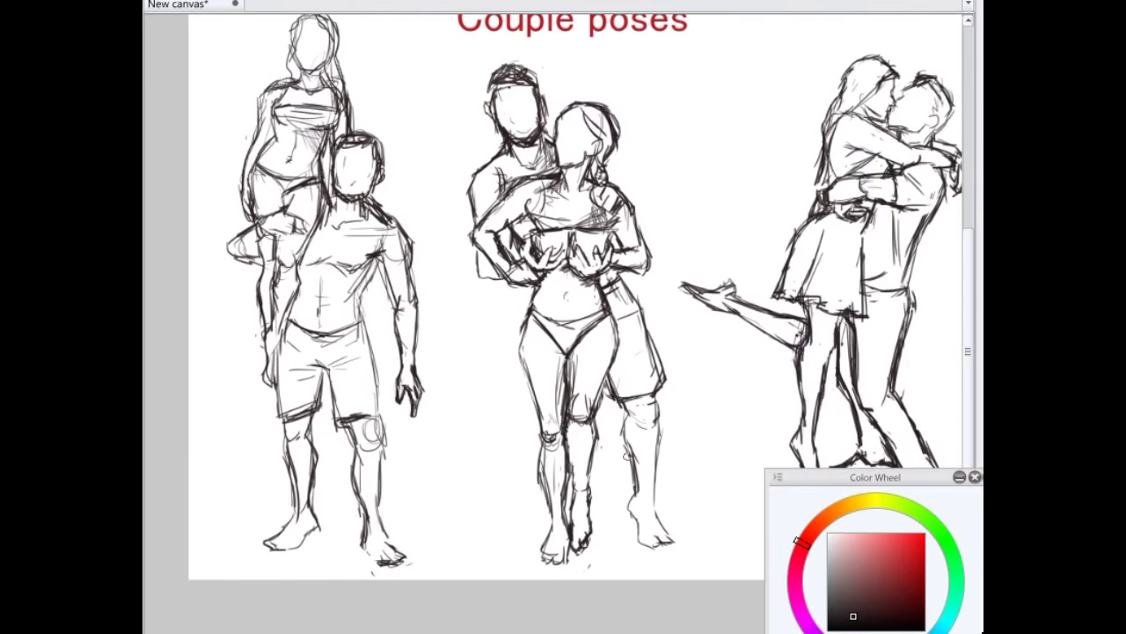
pyautogui.scroll(3, 563, 352)
pyautogui.moveTo(488, 460); pyautogui.dragTo(479, 467)
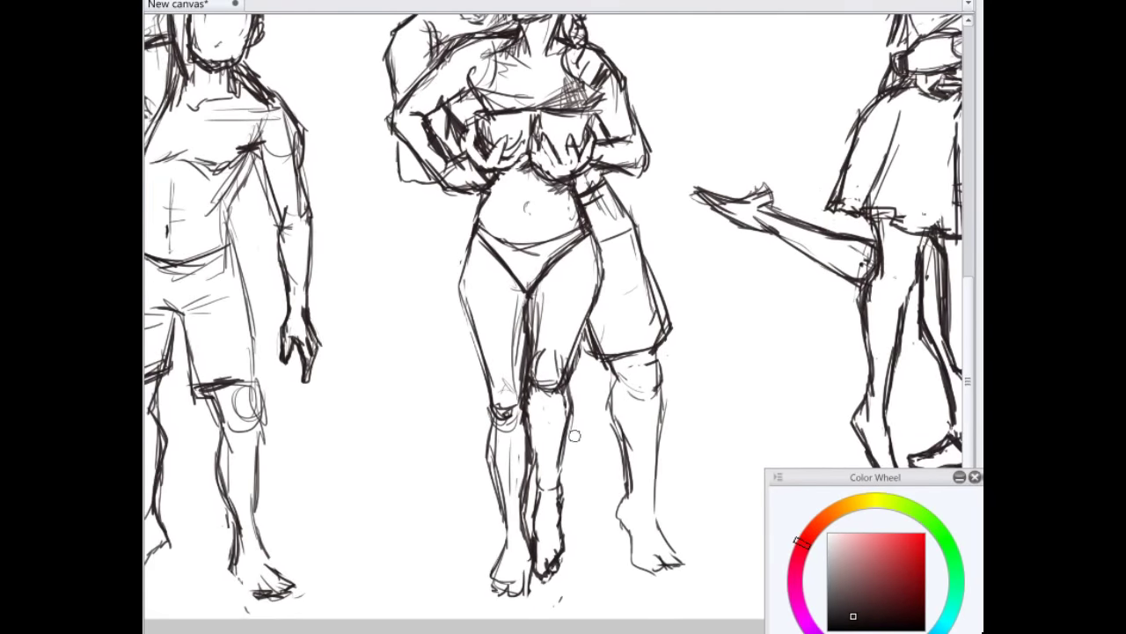
# Step: Erase the stray marks around the shoe and feet of the third couple
pyautogui.scroll(-3, 568, 473)
pyautogui.moveTo(666, 608); pyautogui.dragTo(406, 618)
pyautogui.scroll(3, 405, 607)
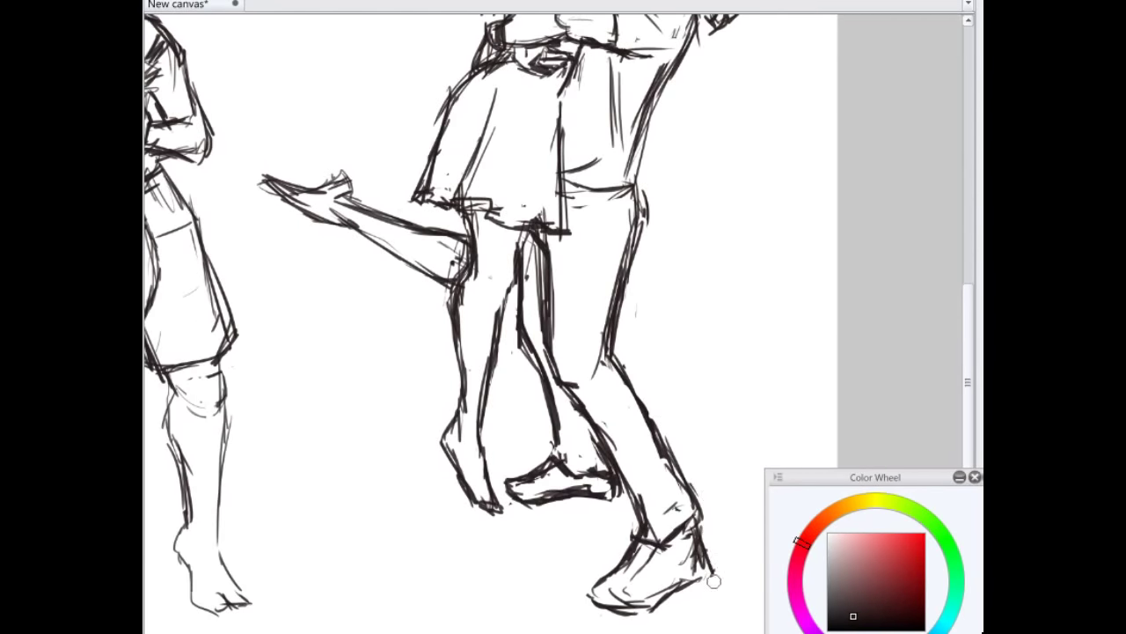
pyautogui.scroll(-1, 551, 516)
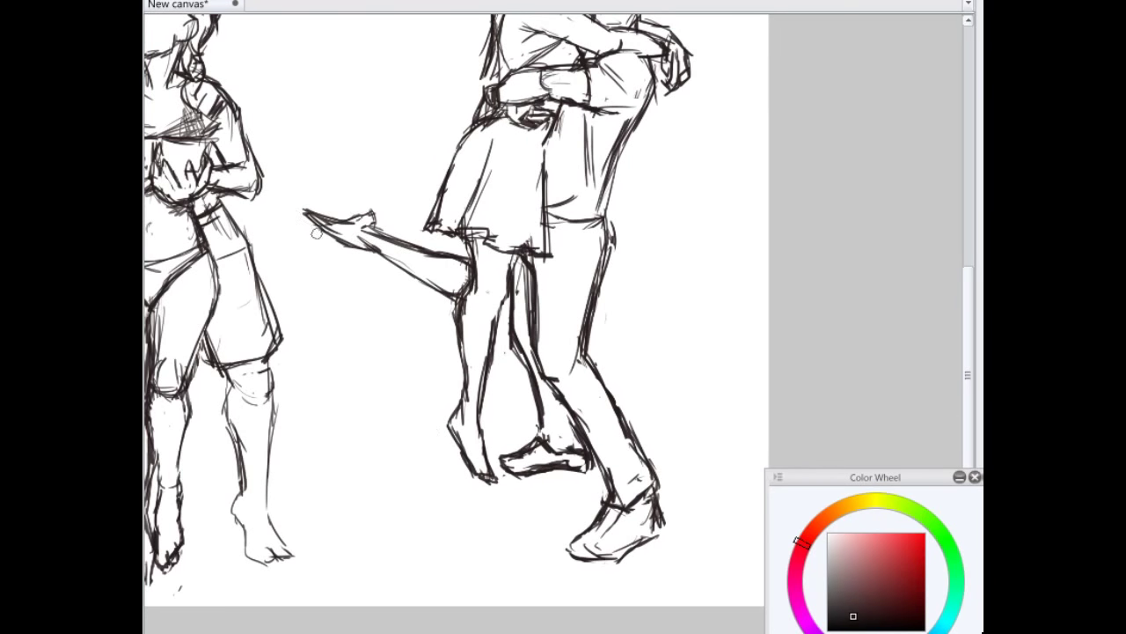
# Step: Refine the kissing woman's face profile and clean up the lines of her hair and shoulder
pyautogui.scroll(-1, 573, 505)
pyautogui.moveTo(574, 51); pyautogui.dragTo(532, 259)
pyautogui.scroll(3, 533, 259)
pyautogui.moveTo(595, 128); pyautogui.dragTo(564, 161)
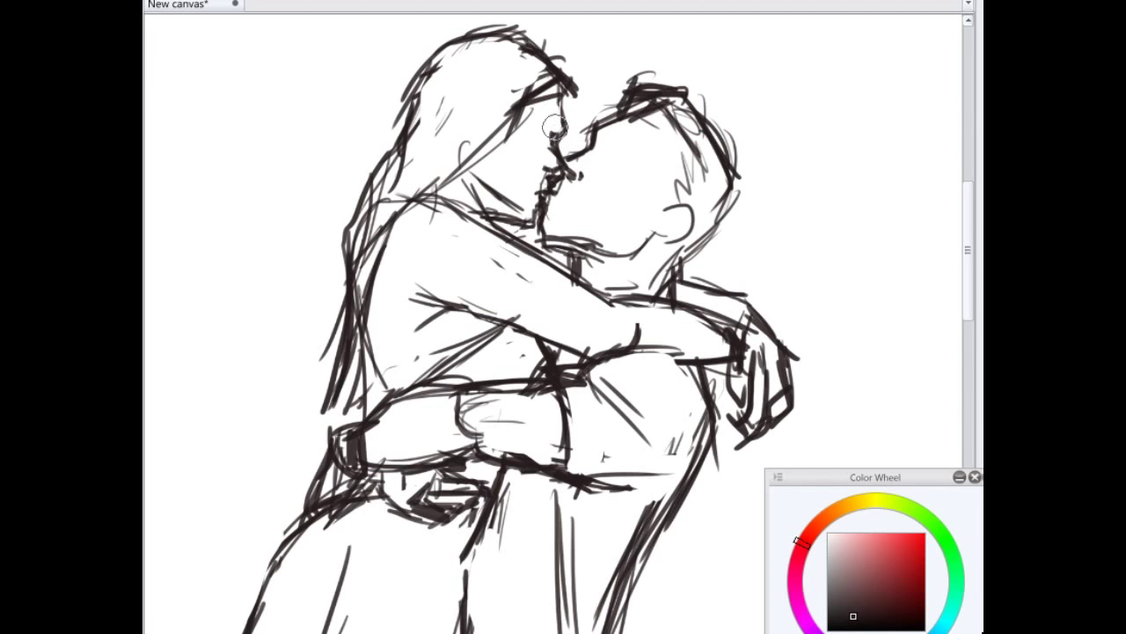
pyautogui.moveTo(563, 172)
pyautogui.mouseDown()
pyautogui.moveTo(478, 174)
pyautogui.moveTo(524, 220)
pyautogui.moveTo(466, 132)
pyautogui.moveTo(396, 202)
pyautogui.mouseUp()
pyautogui.moveTo(458, 134); pyautogui.dragTo(360, 268)
pyautogui.scroll(-2, 392, 243)
pyautogui.moveTo(426, 221); pyautogui.dragTo(389, 230)
# Step: Sign the drawing beside the third couple's feet in the bottom-right corner of the canvas
pyautogui.scroll(-3, 369, 325)
pyautogui.moveTo(369, 325); pyautogui.dragTo(713, 308)
pyautogui.scroll(-2, 441, 461)
pyautogui.moveTo(972, 250); pyautogui.dragTo(971, 304)
pyautogui.scroll(1, 458, 498)
pyautogui.moveTo(651, 185); pyautogui.dragTo(643, 232)
pyautogui.moveTo(971, 276); pyautogui.dragTo(972, 294)
pyautogui.moveTo(616, 493); pyautogui.dragTo(544, 493)
pyautogui.scroll(2, 713, 532)
pyautogui.moveTo(673, 502)
pyautogui.mouseDown()
pyautogui.moveTo(672, 528)
pyautogui.moveTo(715, 521)
pyautogui.mouseUp()
# Step: Show the whole page and move the Color Wheel window clear of the canvas
pyautogui.scroll(-3, 598, 471)
pyautogui.scroll(-1, 598, 458)
pyautogui.moveTo(493, 458); pyautogui.dragTo(610, 458)
pyautogui.moveTo(876, 477); pyautogui.dragTo(906, 577)
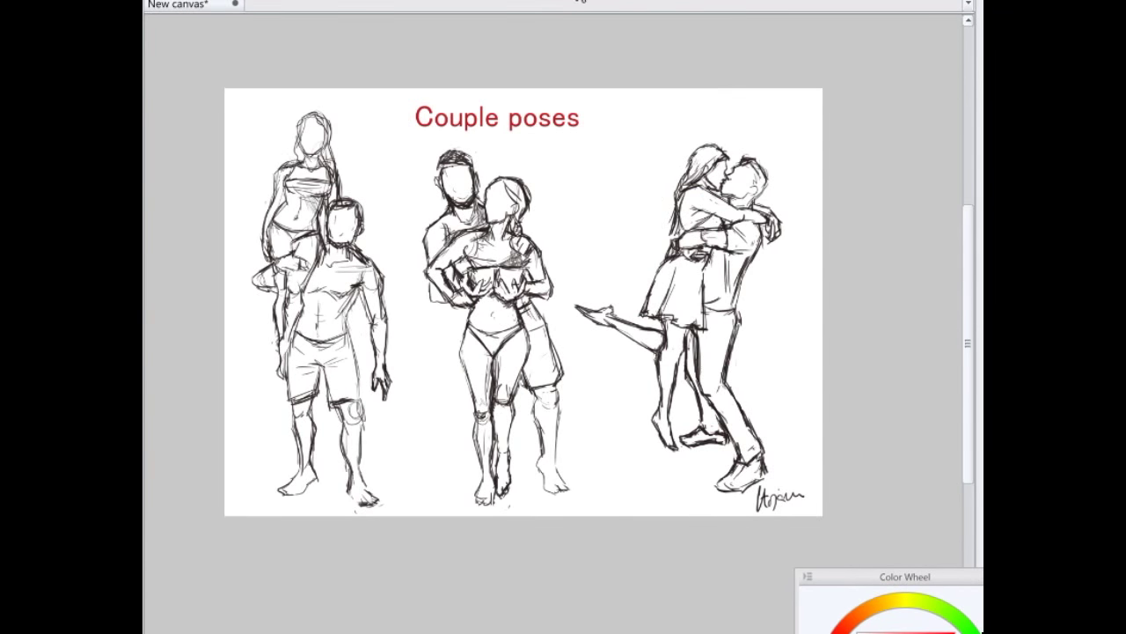